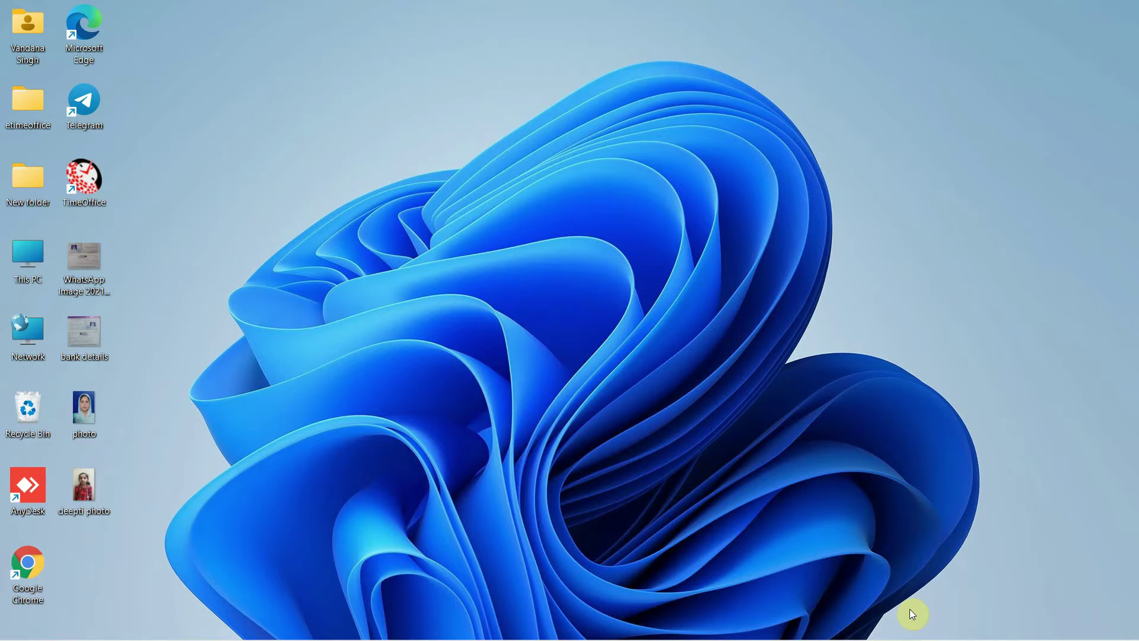
- Run the command excel from the Windows Run dialog to open a blank Book1 workbook
key(super+r)
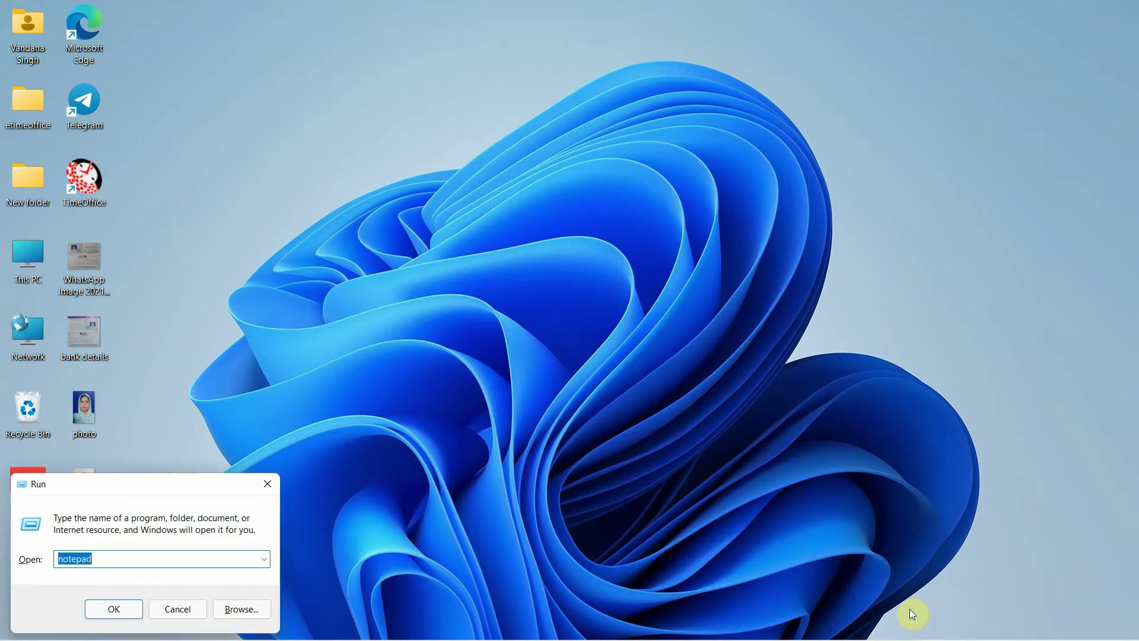
text(exce)
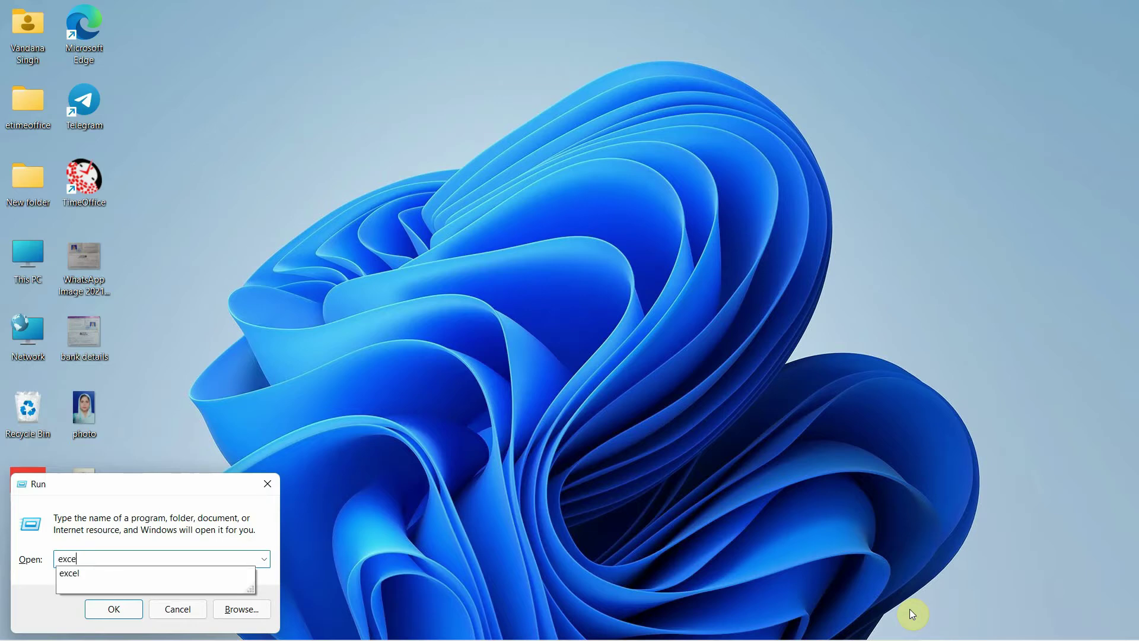
text(l)
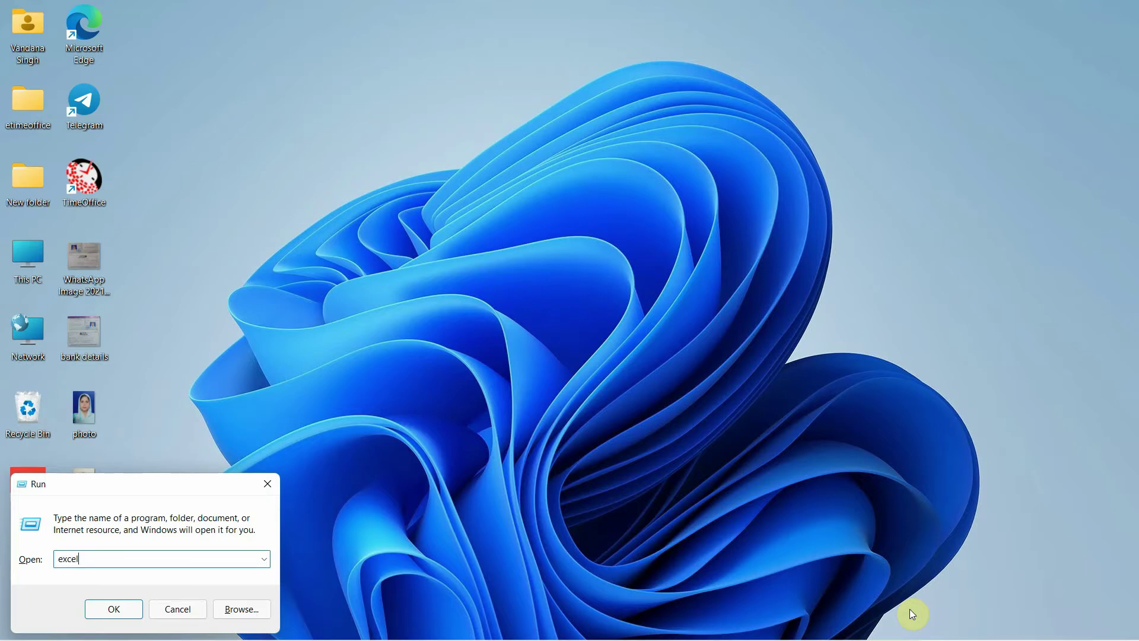
key(Return)
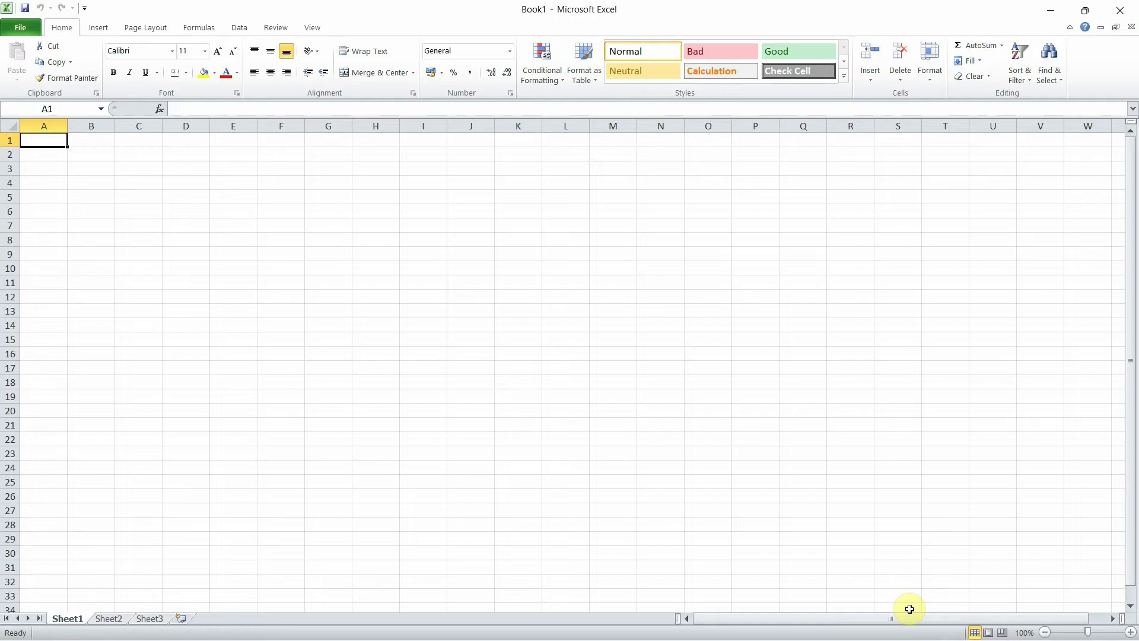
- Enter the headings roll no, name, maths, english, hindi and total across A1:F1
text(roll name)
key(BackSpace)
key(BackSpace)
key(BackSpace)
key(BackSpace)
text(no)
key(Tab)
text(name)
key(Tab)
text(maths)
key(Tab)
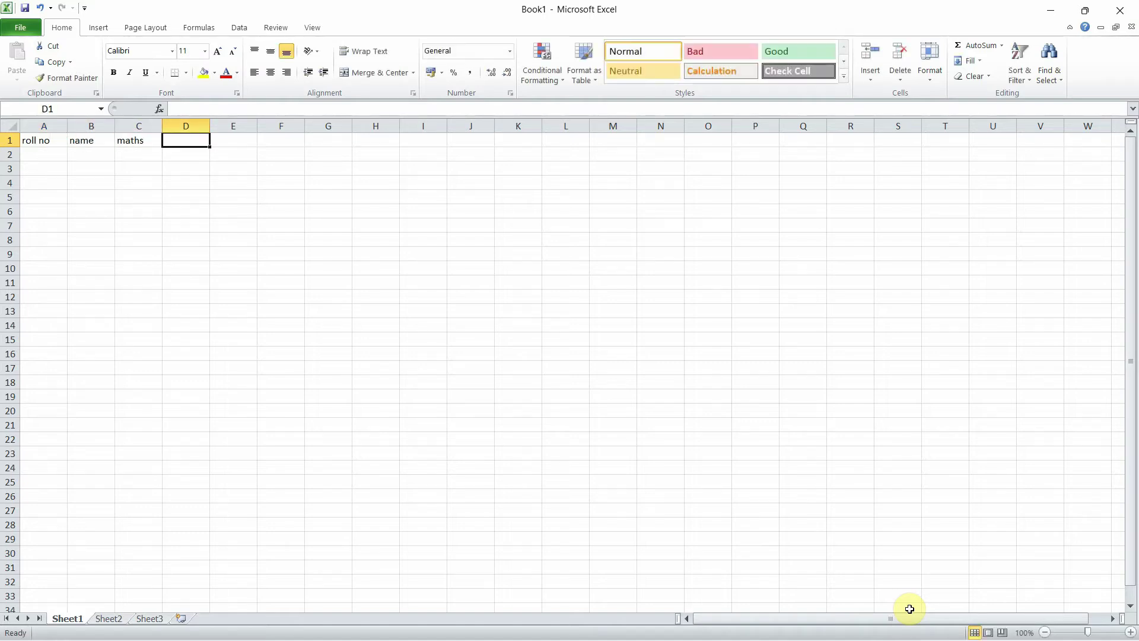
text(english)
key(Tab)
text(hindi)
key(Tab)
text(total)
key(Return)
- Enter rows for 1 Gaurav (87, 67, 98) and 2 Prateek (78, 68, 97)
text(1)
key(Tab)
text(Gaurav)
key(Tab)
text(87)
key(Tab)
text(67	98)
key(Tab)
key(Return)
text(2)
key(Tab)
text(Prateek)
key(Tab)
text(78	68	97)
key(Return)
- Enter rows for 3 anil (87, 67, 87) and 4 ravi (89, 76, 78), fixing anil's roll number
text(2)
key(Tab)
text(anil)
key(Tab)
text(87	67	87)
key(Return)
text(3)
key(Return)
key(Up)
key(Up)
text(3)
key(Return)
text(4)
key(Tab)
text(ravi)
key(Tab)
text(89	76	78)
key(Return)
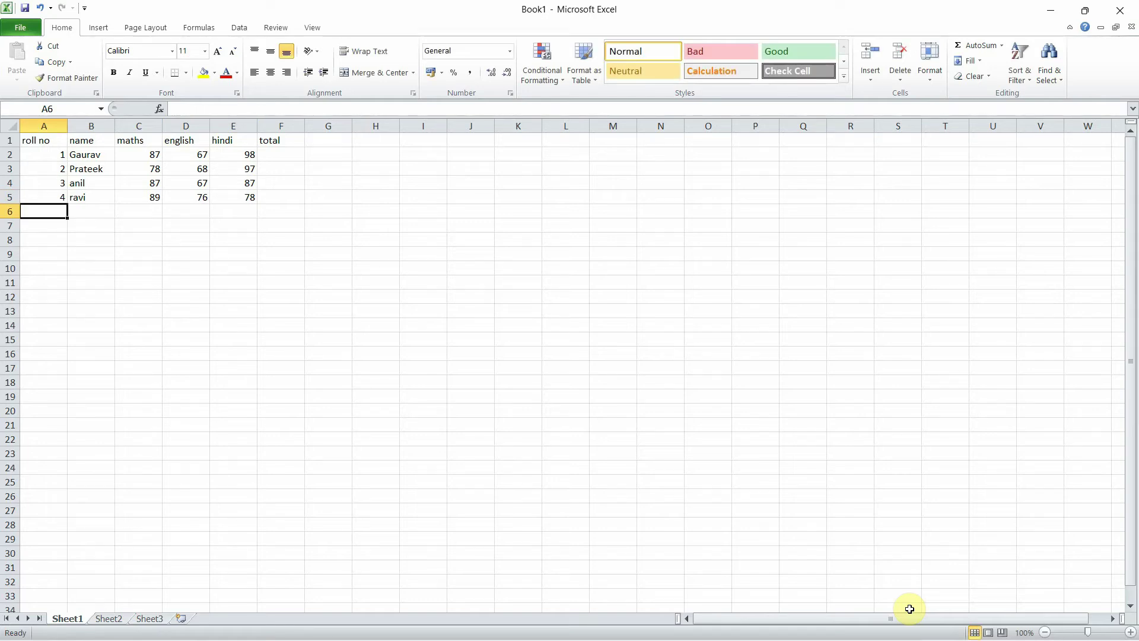
- Enter the last row for 5 vimal with marks 87, 87 and 97
text(5)
key(Tab)
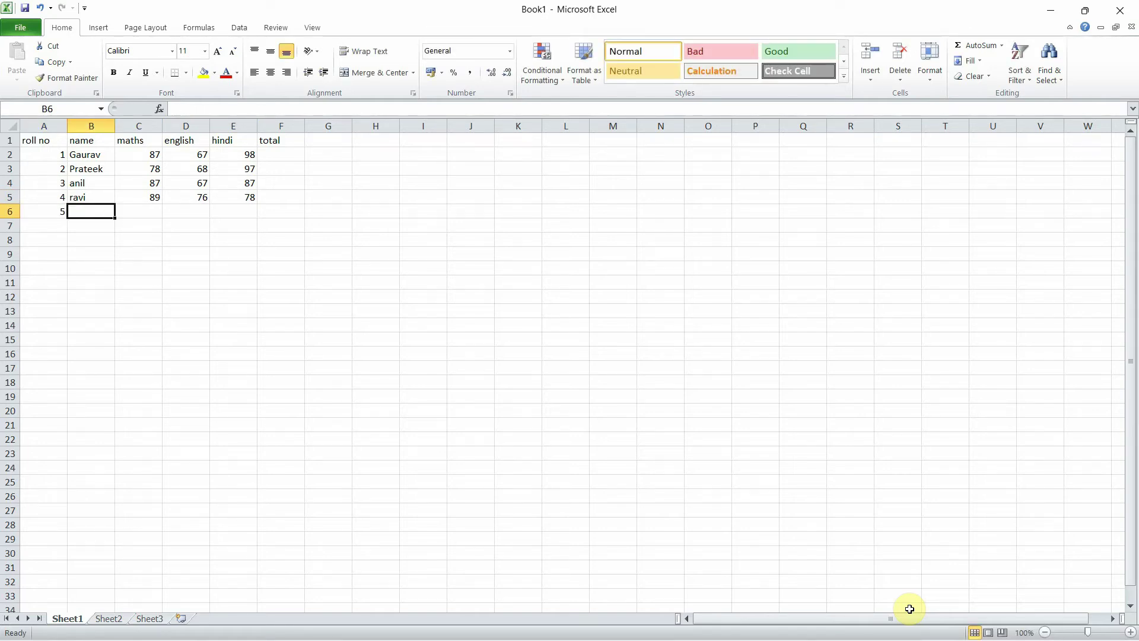
text(vimal)
key(Tab)
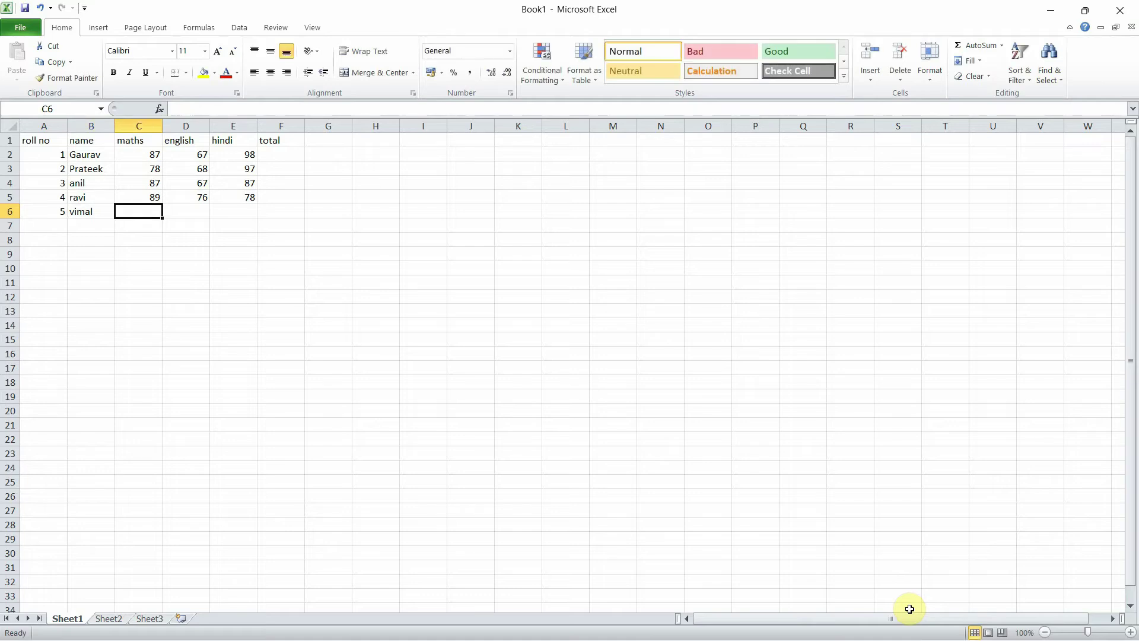
text(87)
key(Tab)
text(87)
key(Tab)
text(97)
key(Tab)
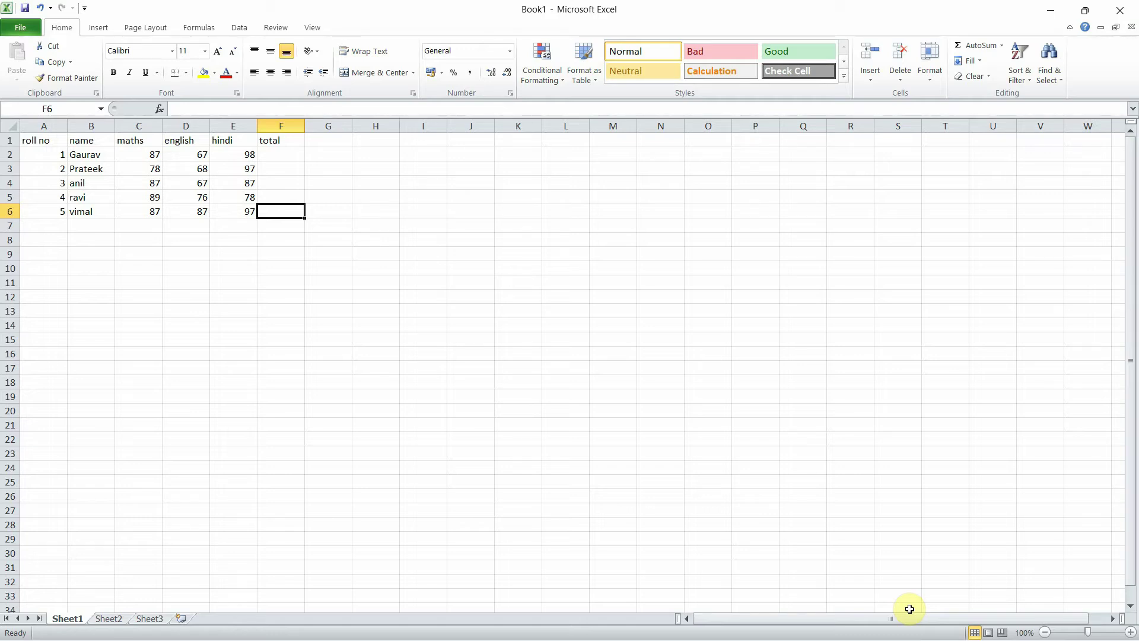
- Enter =sum(c2:e2) in F2 so Gaurav's total shows 252
key(Up)
key(Up)
key(Up)
key(Up)
key(Up)
key(Down)
text(=)
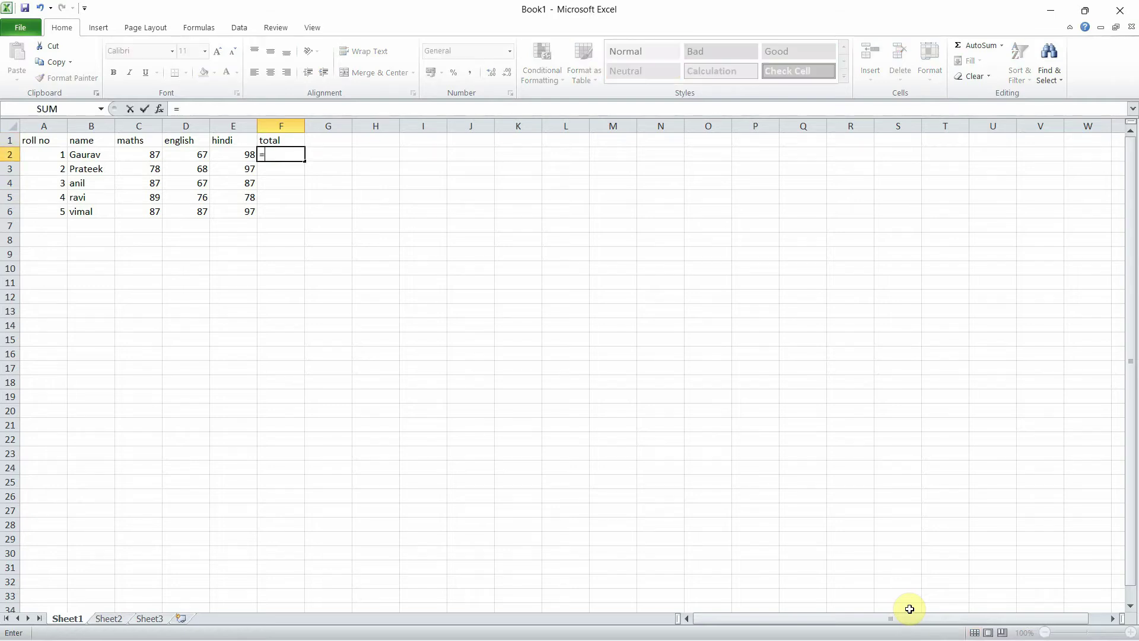
text(sum)
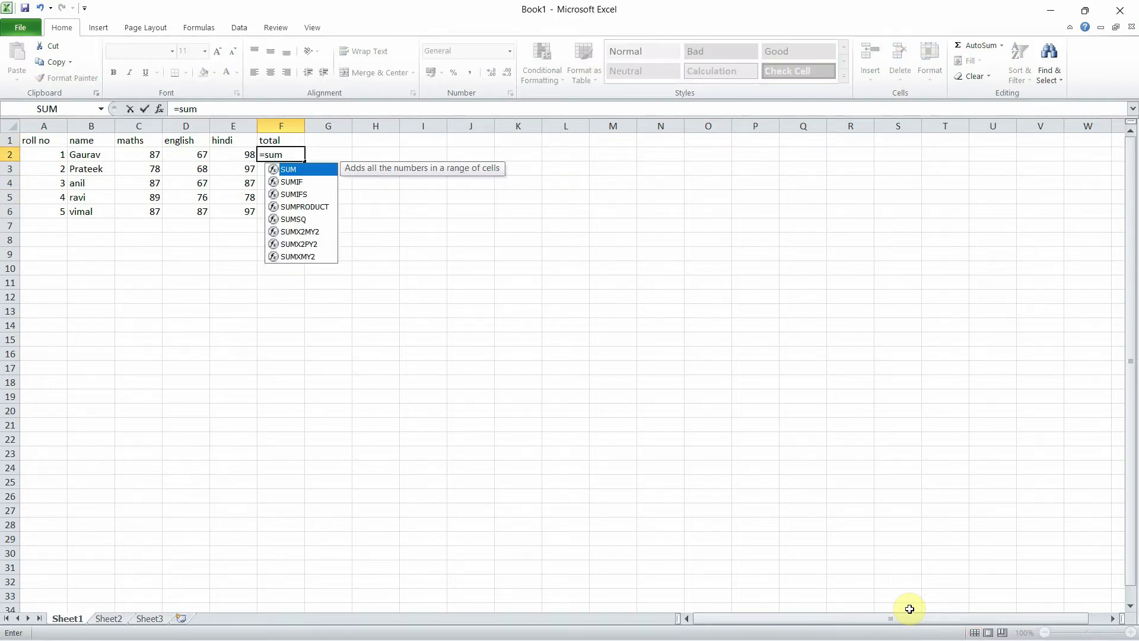
text(()
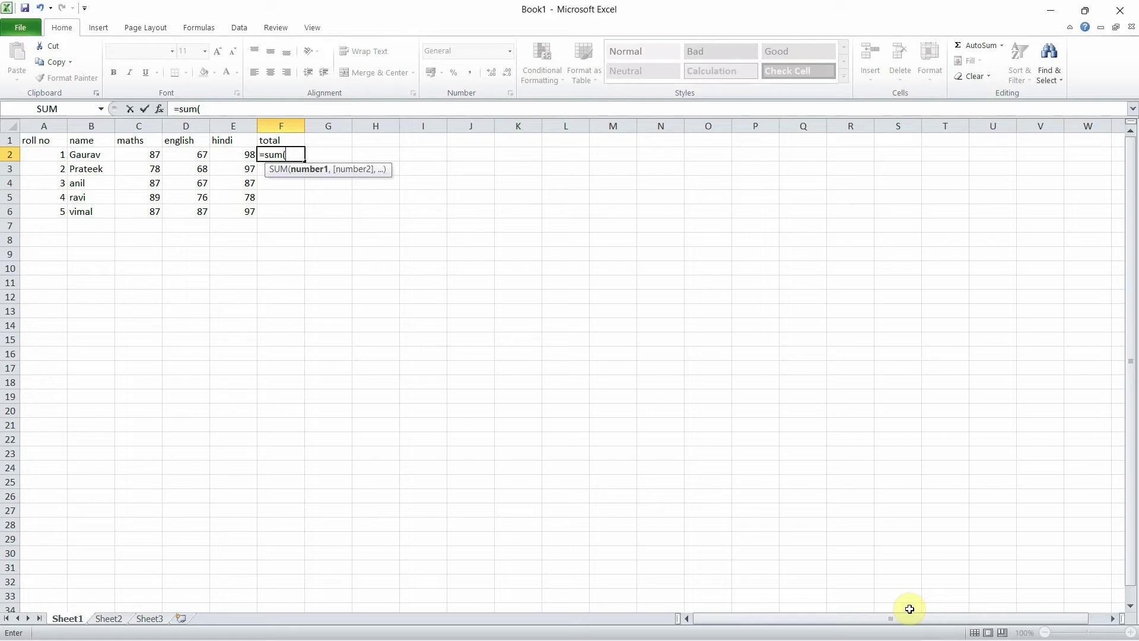
text(c2:)
text(e)
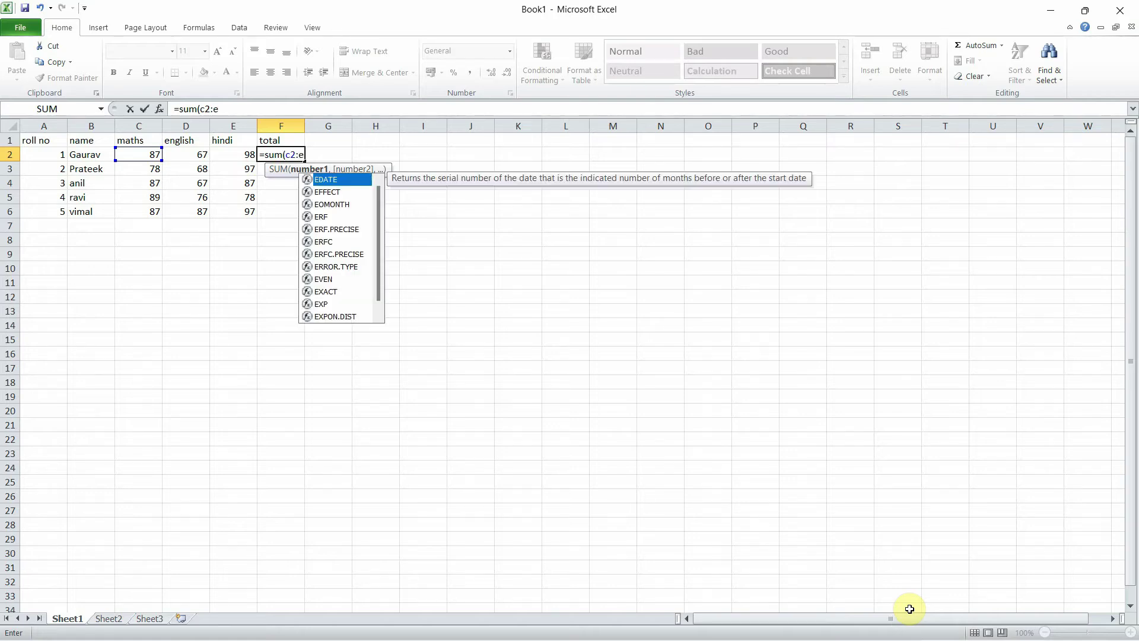
text(2)
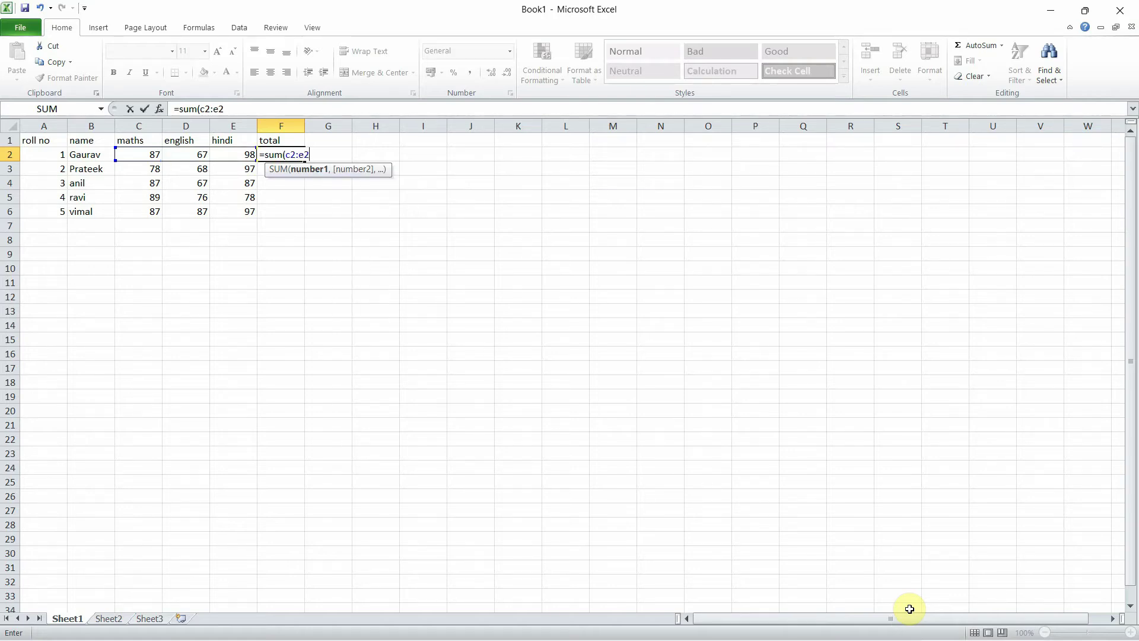
text())
key(Return)
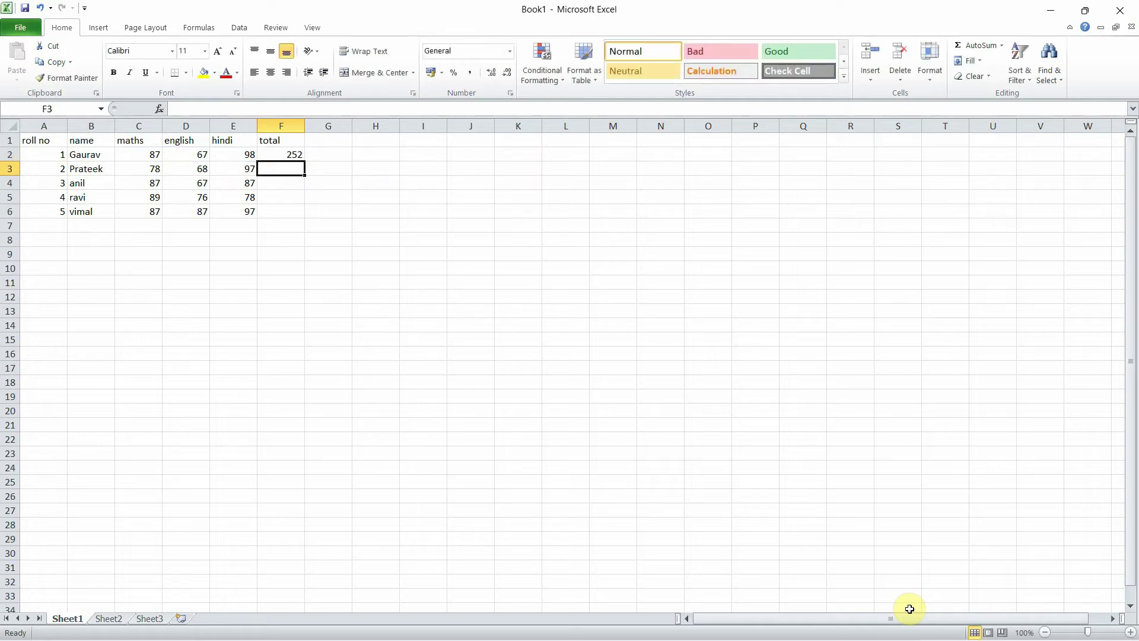
- Copy the SUM formula from F2 down to F6, giving totals 243, 241, 243 and 271
key(Up)
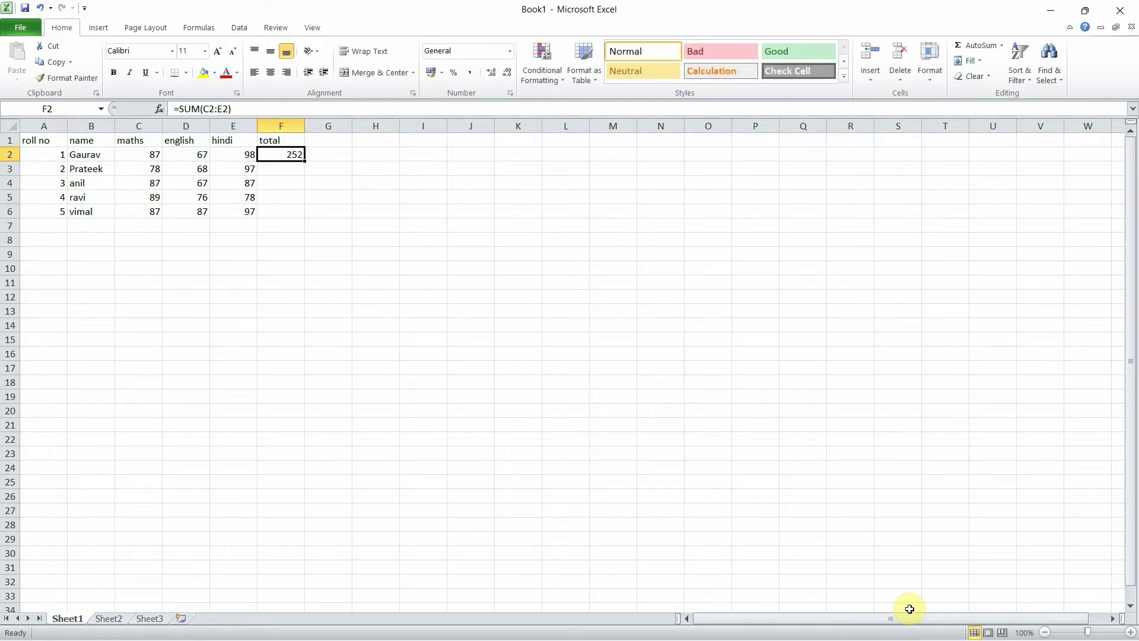
key(Down)
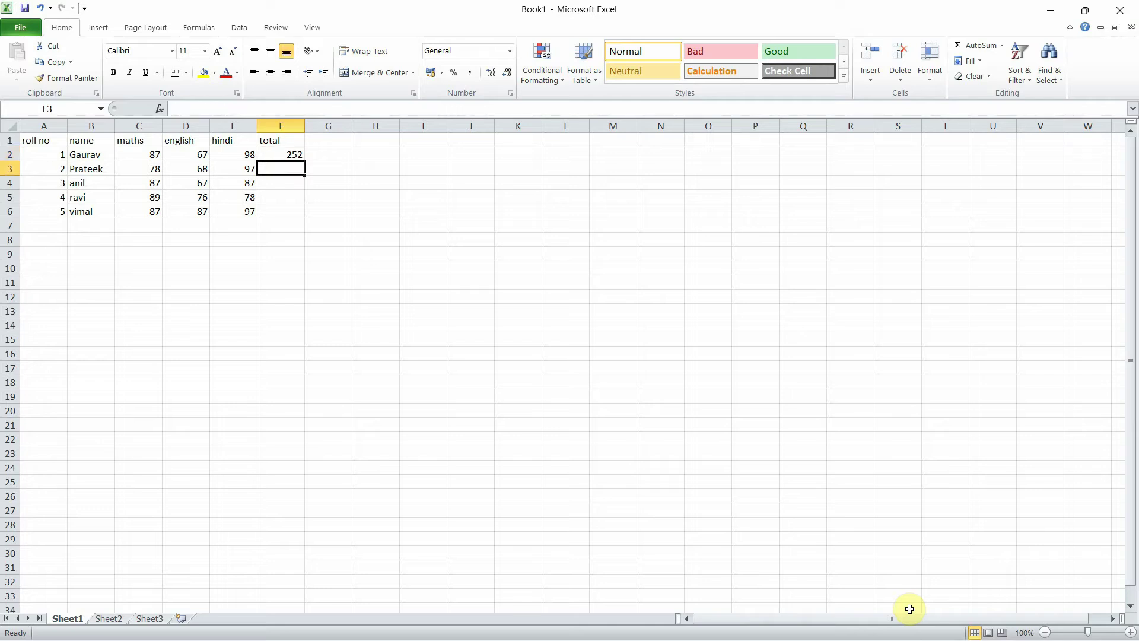
key(Up)
key(ctrl+c)
key(Down)
key(ctrl+v)
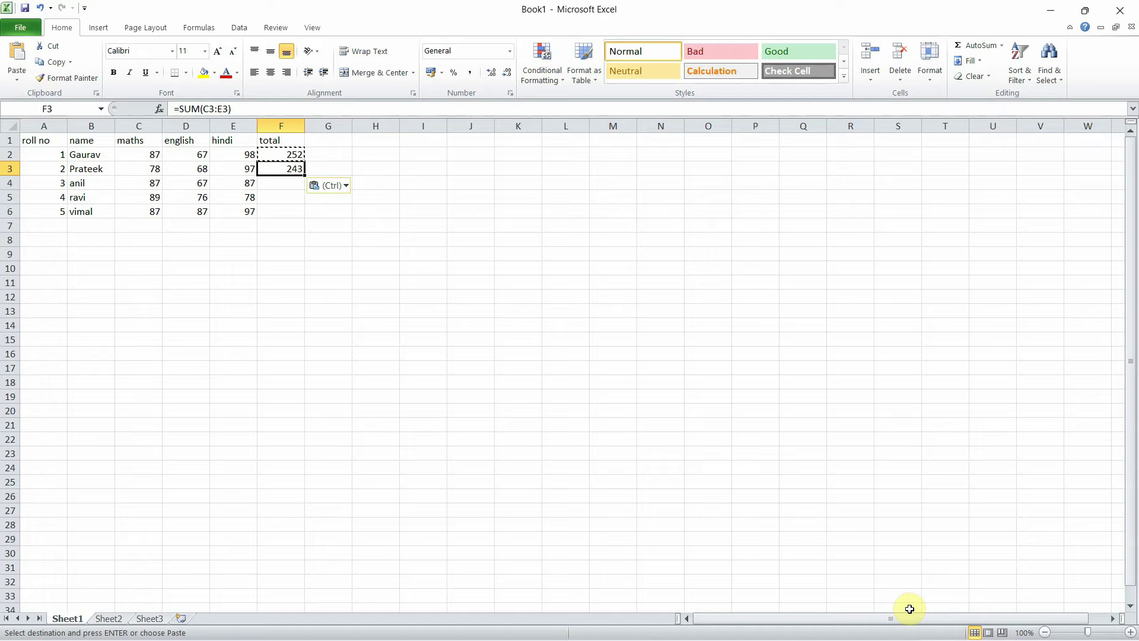
key(Down)
key(ctrl+v)
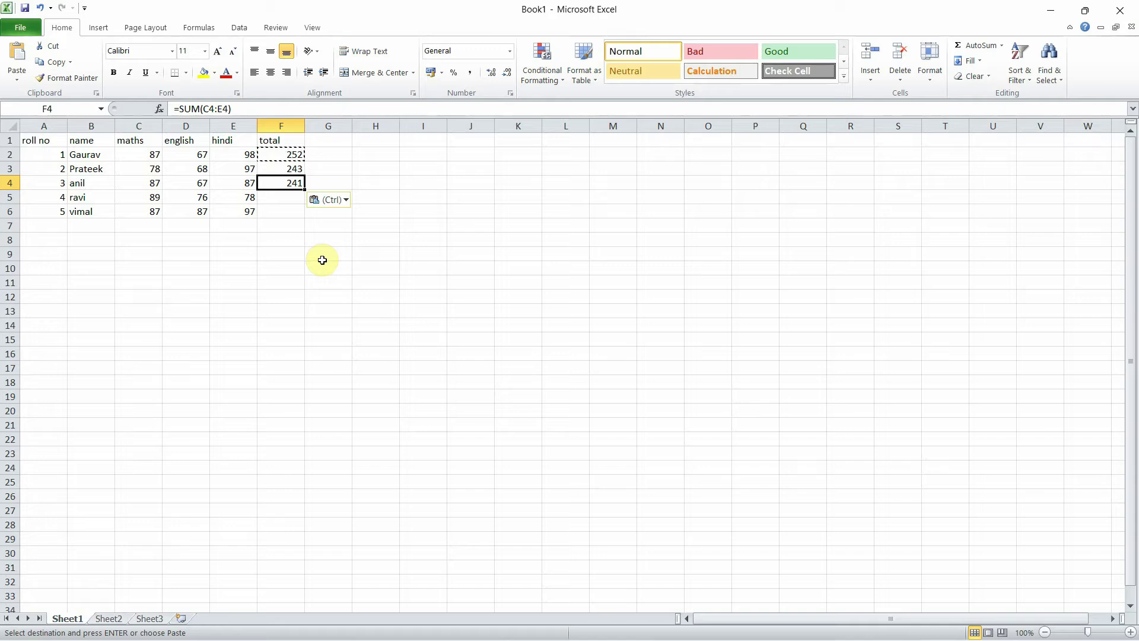
mouse_move(304, 189)
mouse_down()
mouse_move(382, 237)
mouse_move(305, 221)
mouse_up()
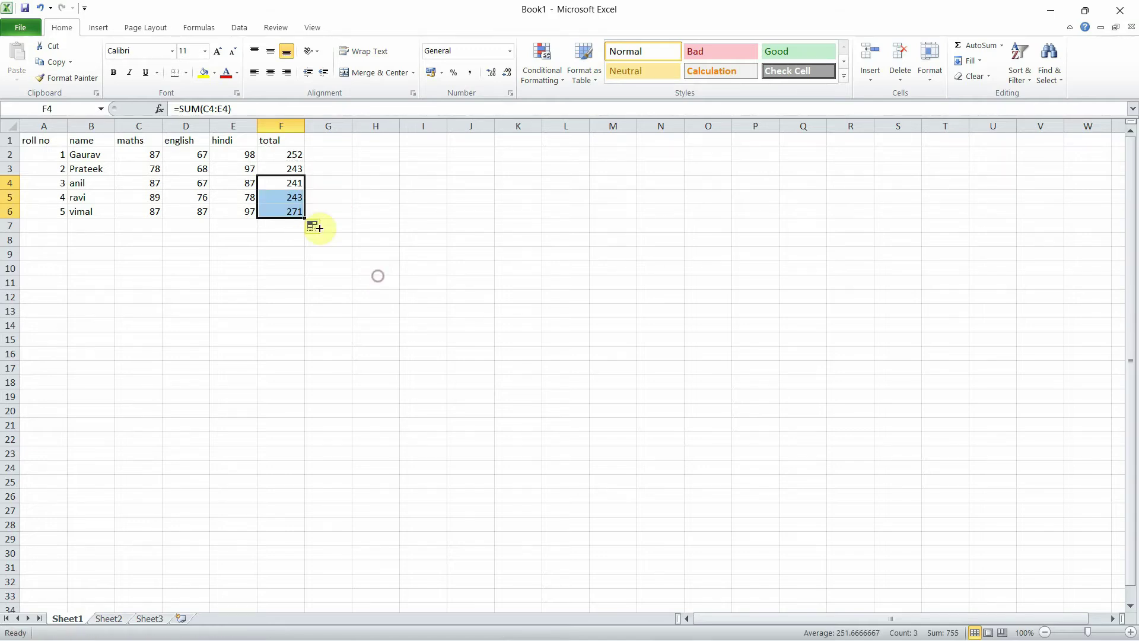
click(380, 244)
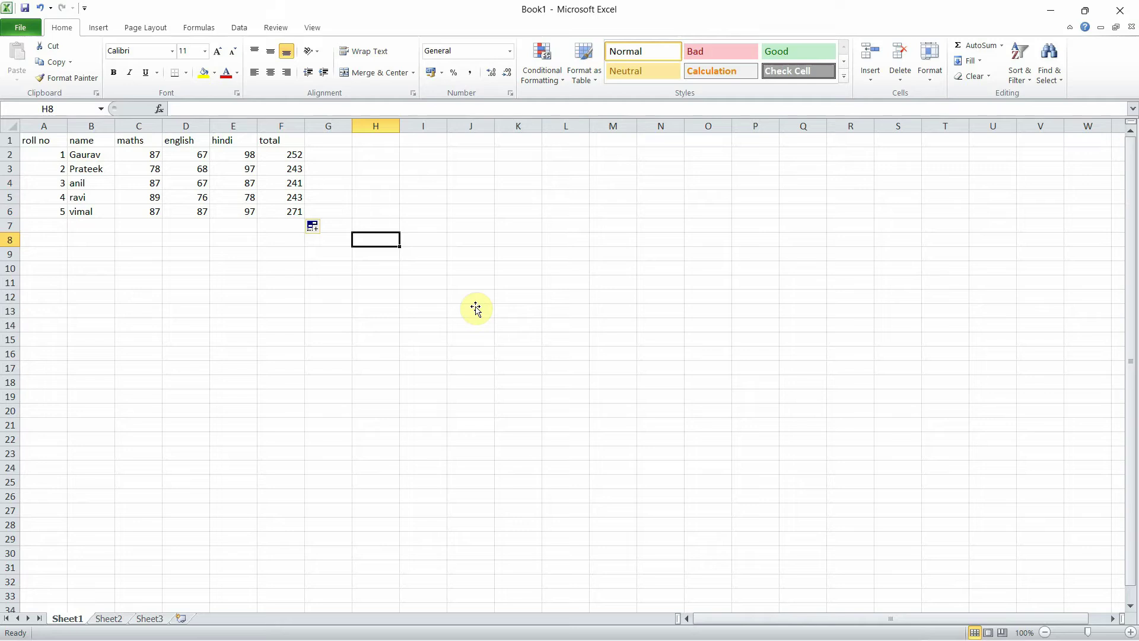
click(332, 141)
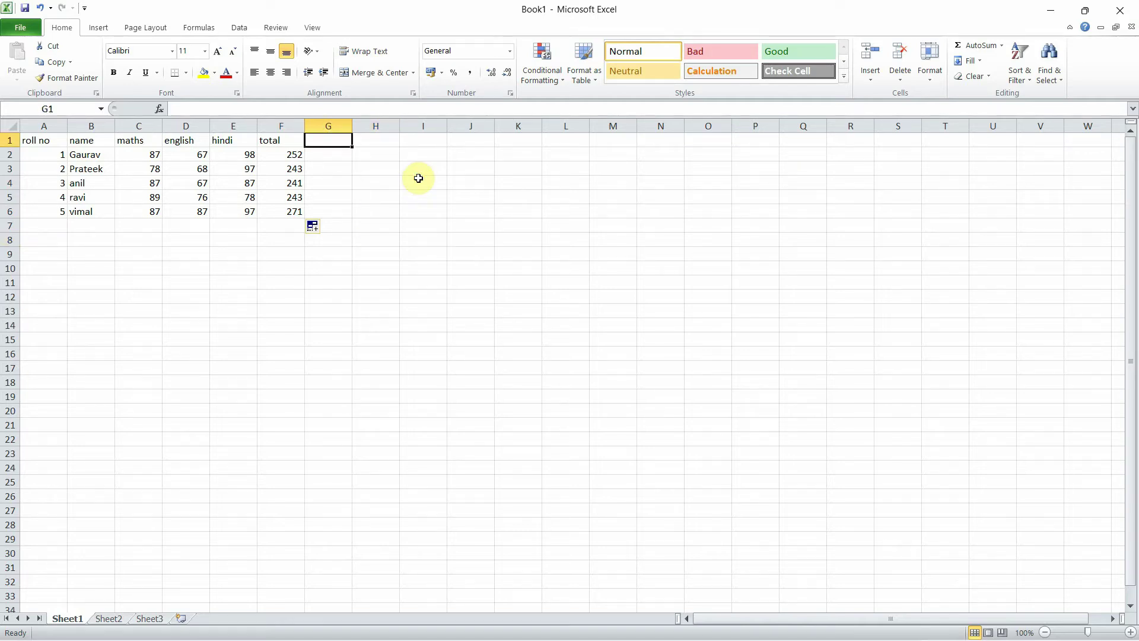
- Add a % heading in G1 and fill =AVERAGE(C2:E2) from G2 down to G6
text(%)
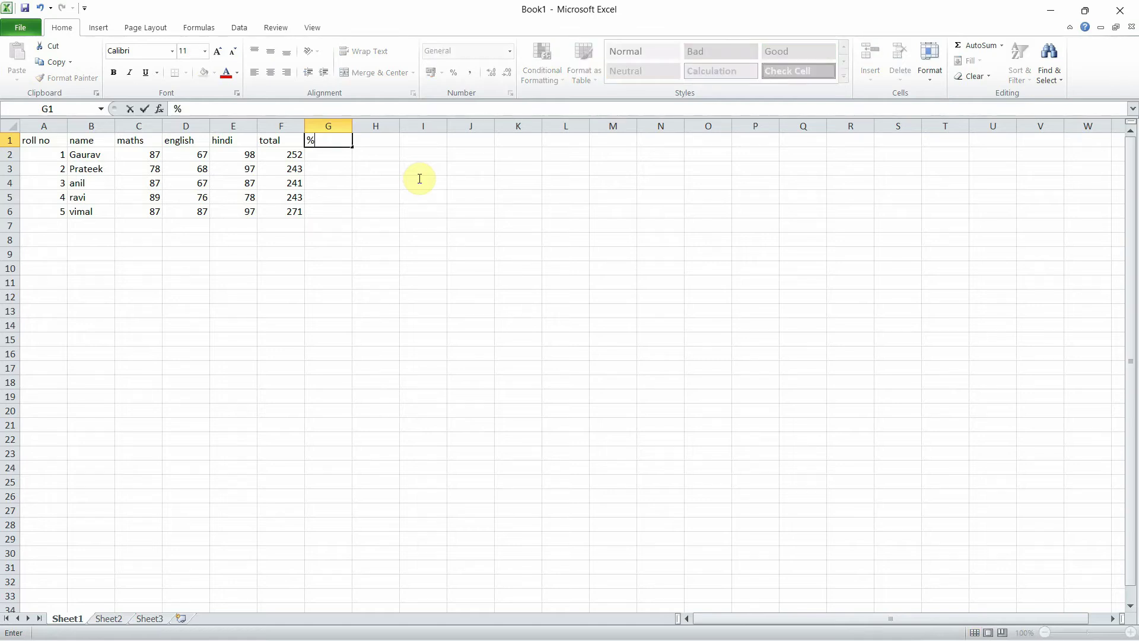
key(Return)
text(=)
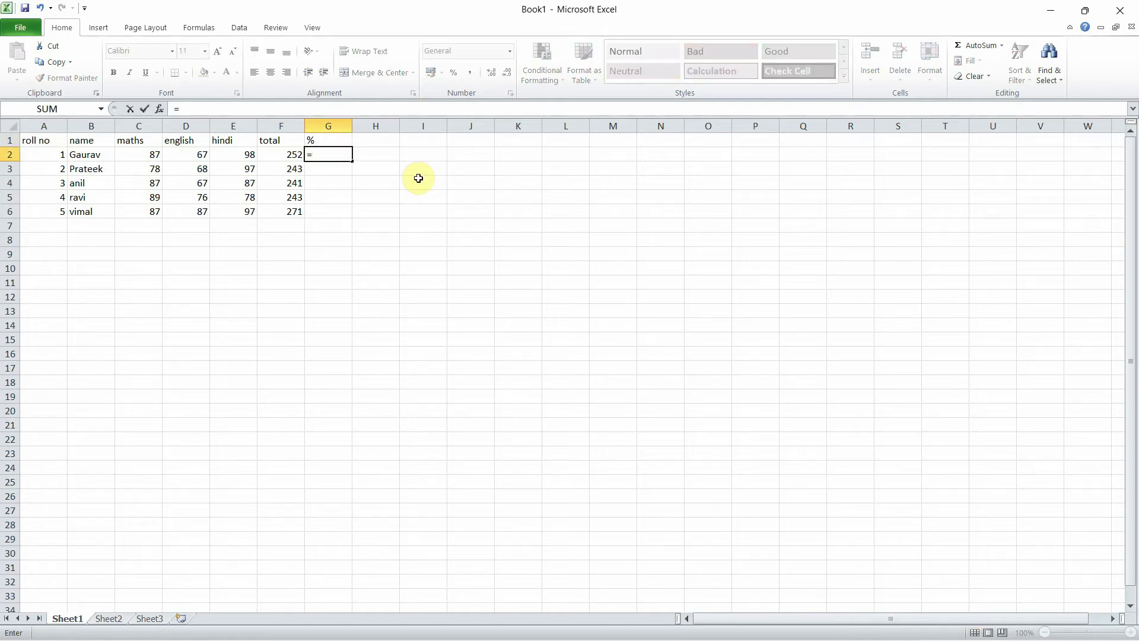
text(avre)
key(BackSpace)
key(BackSpace)
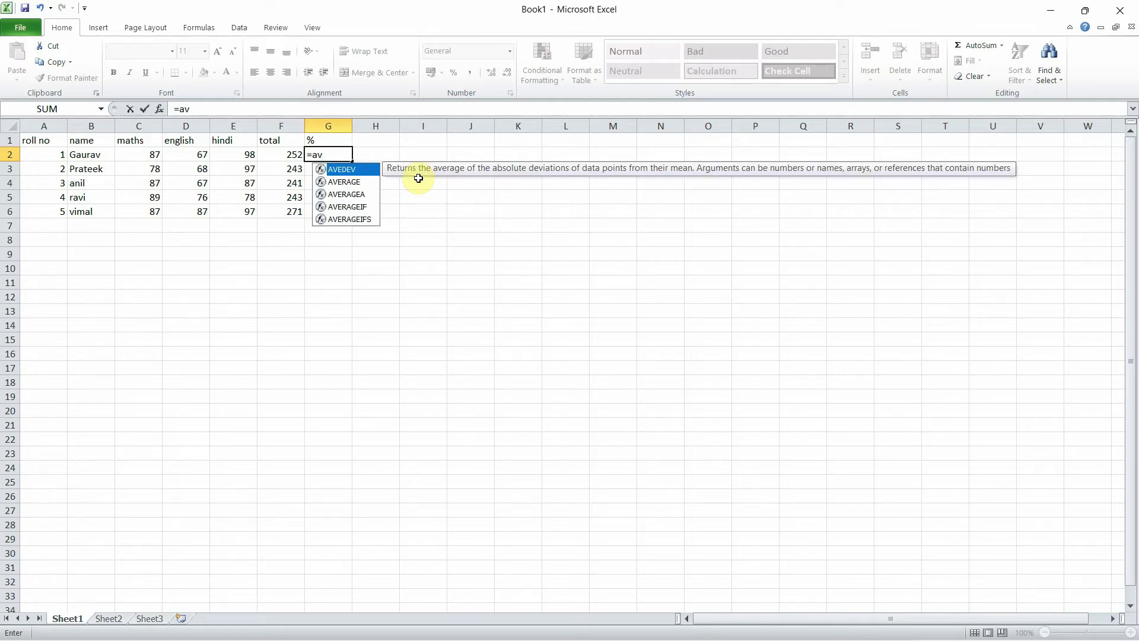
text(erage)
key(Tab)
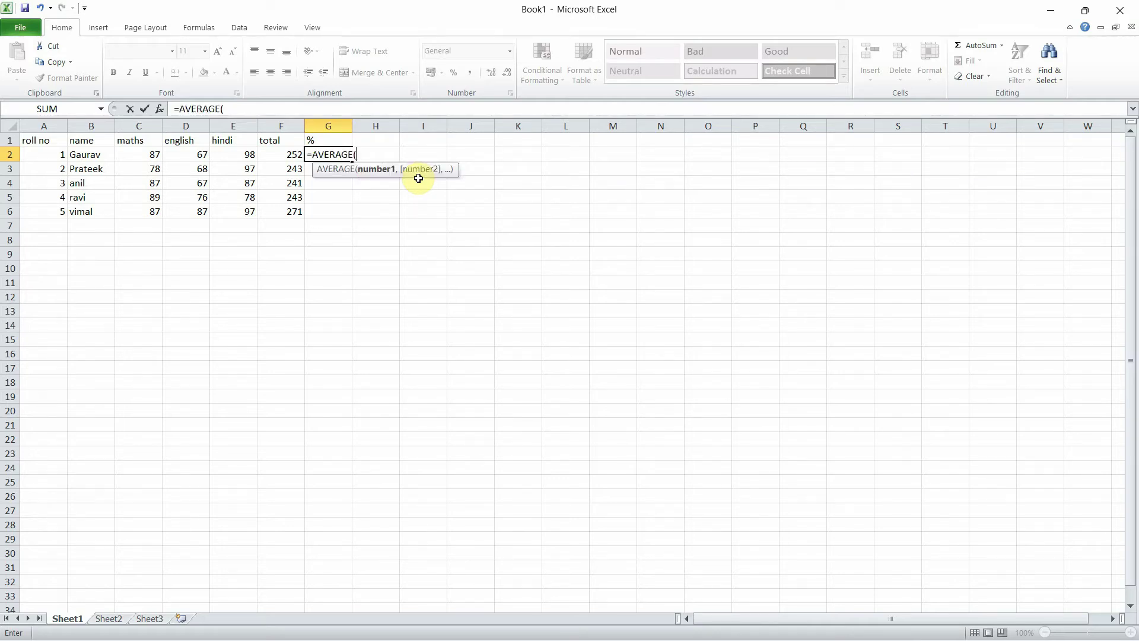
text(c2:e2)
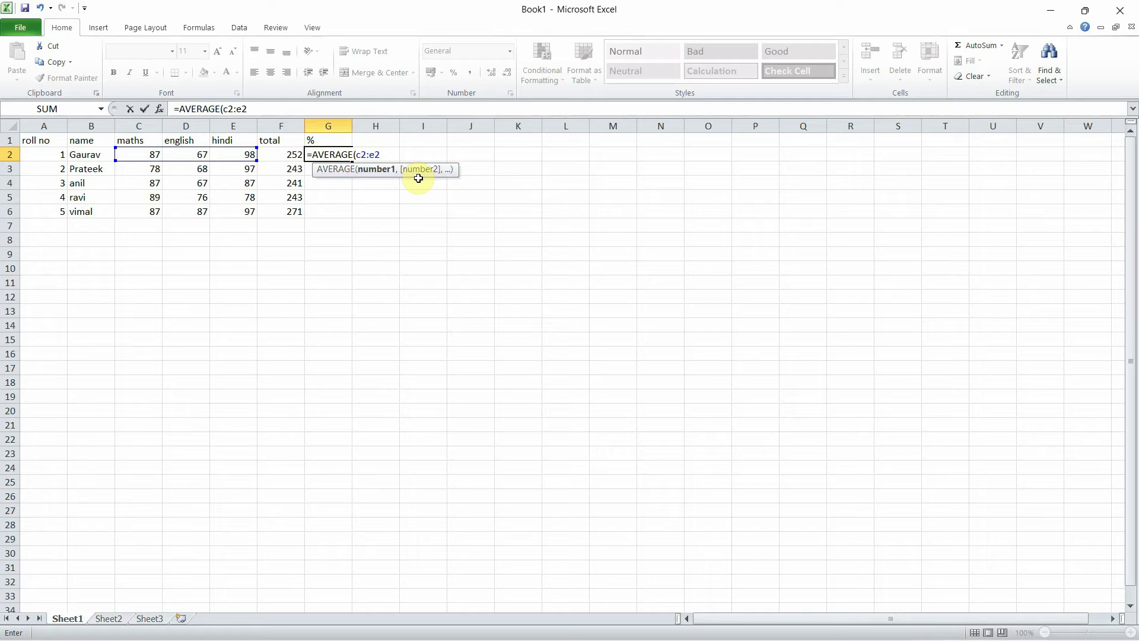
text())
key(Return)
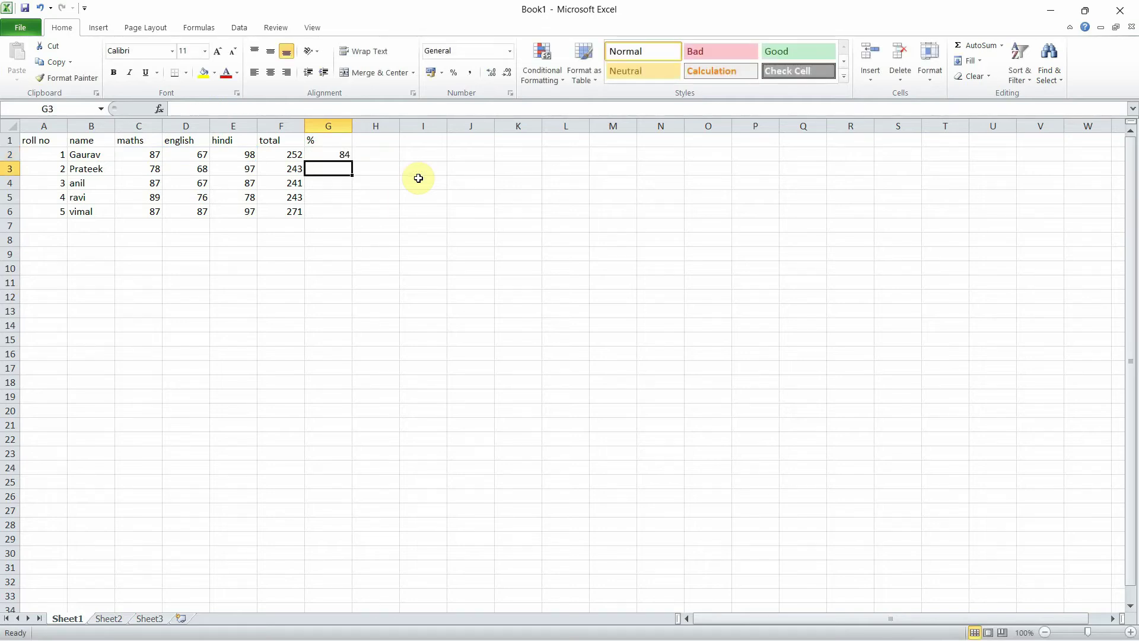
click(339, 154)
drag(350, 161, 350, 215)
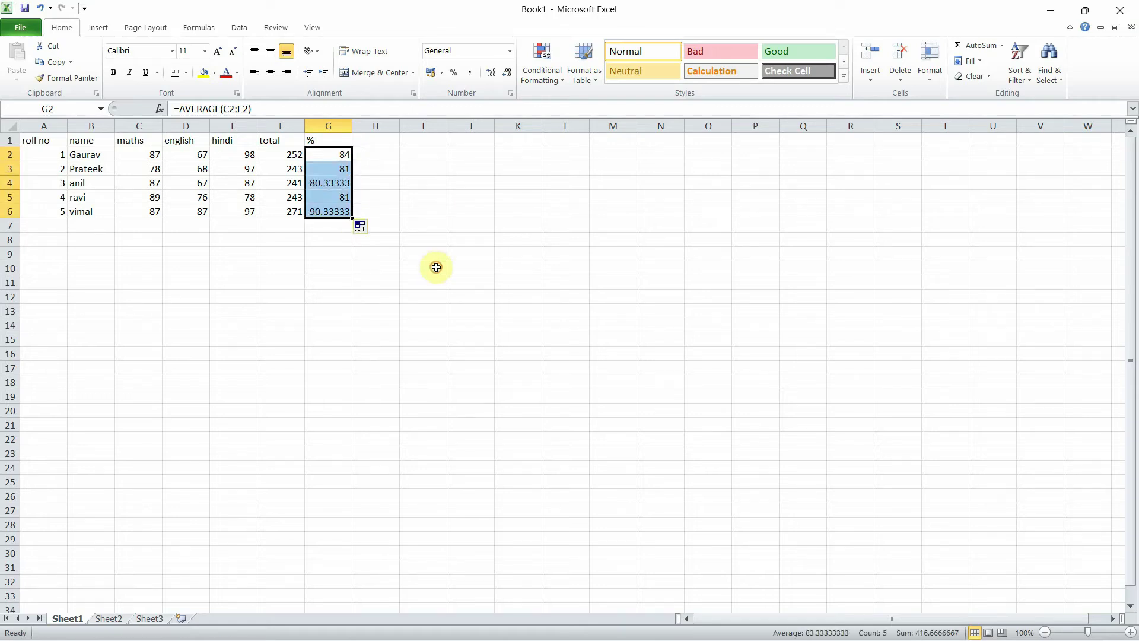
click(390, 217)
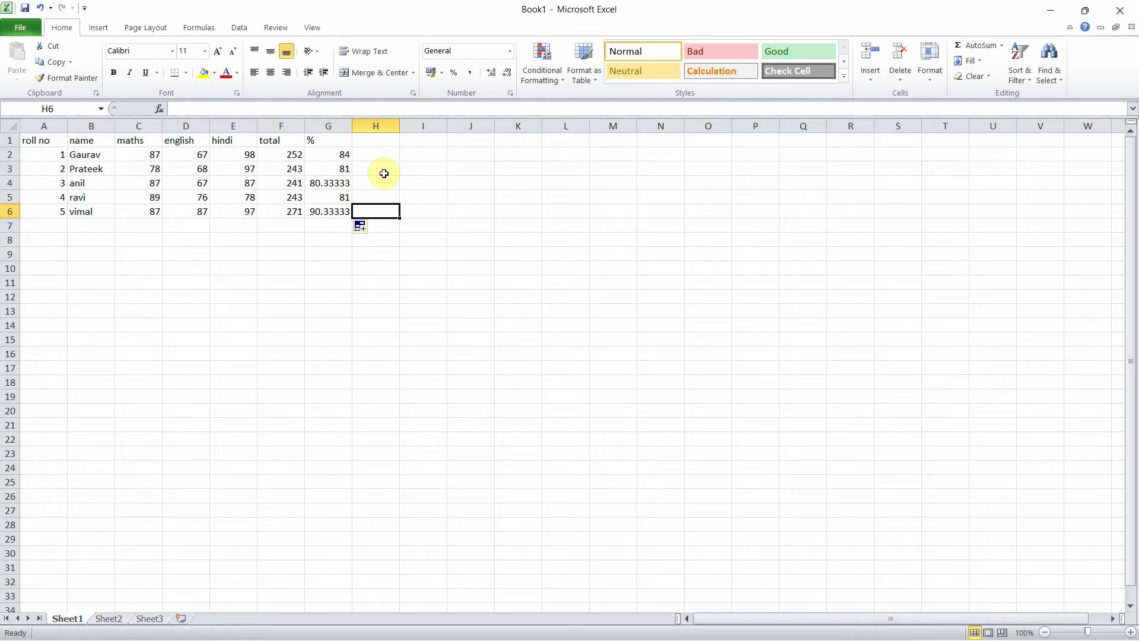
- Add a rank heading in H1 and rank F2 against the totals F2:F6 with RANK
click(378, 140)
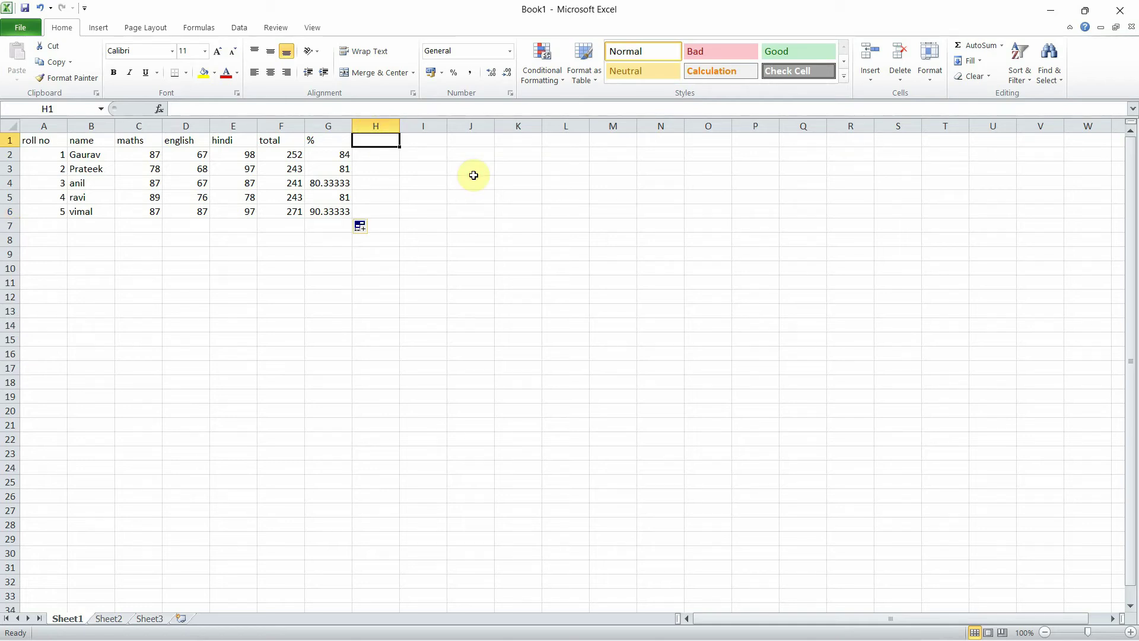
text(rank)
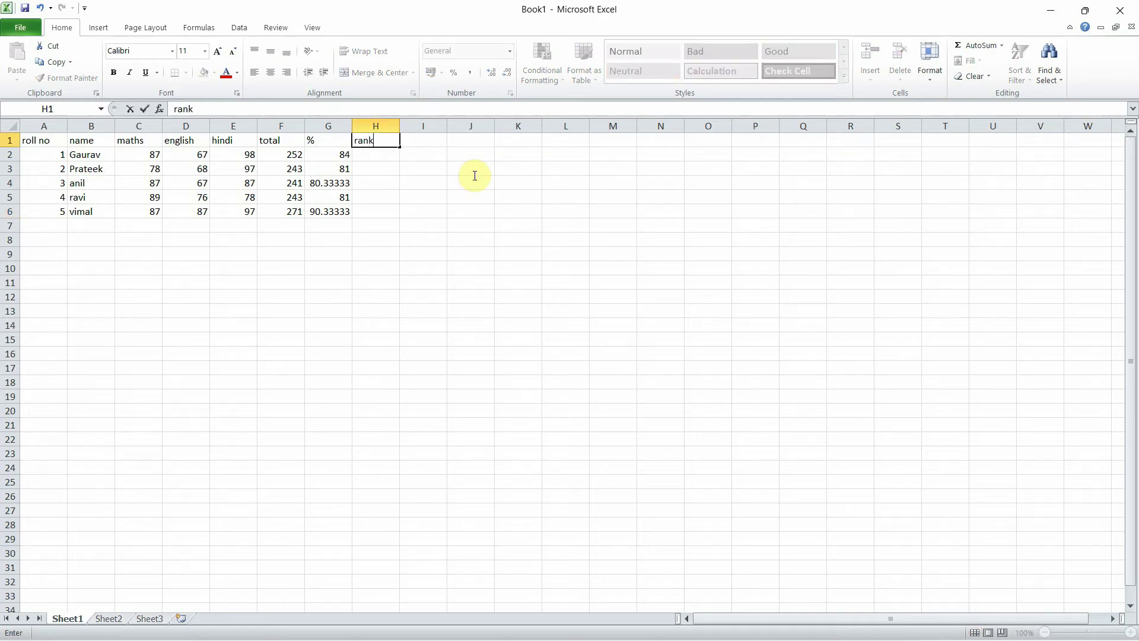
key(Return)
text(=rank()
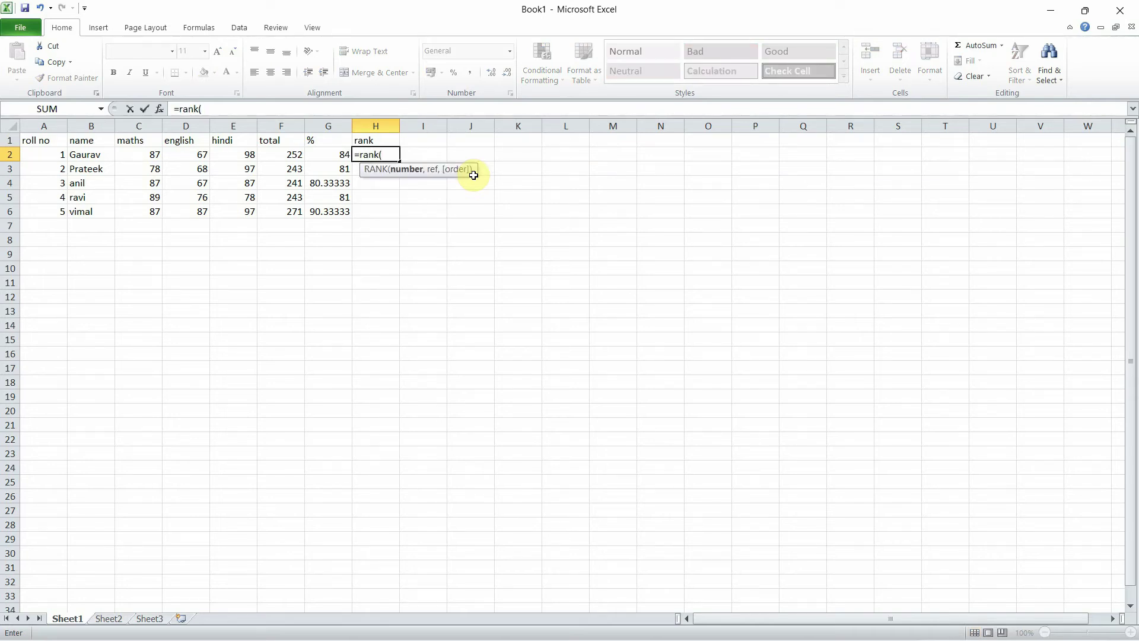
click(294, 155)
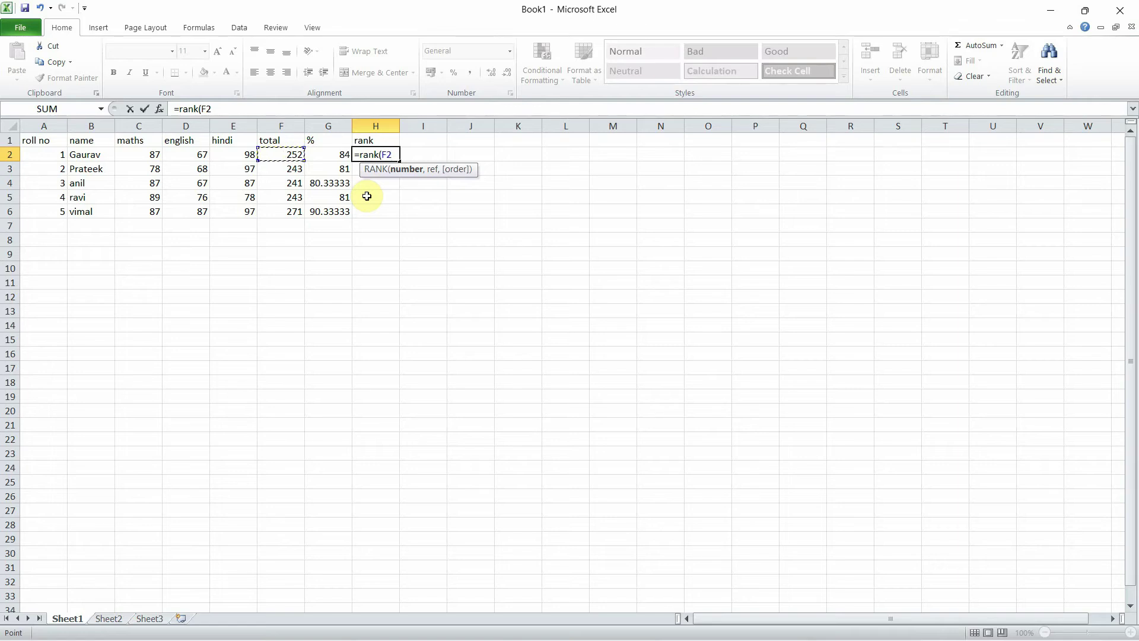
text(,)
drag(293, 155, 295, 213)
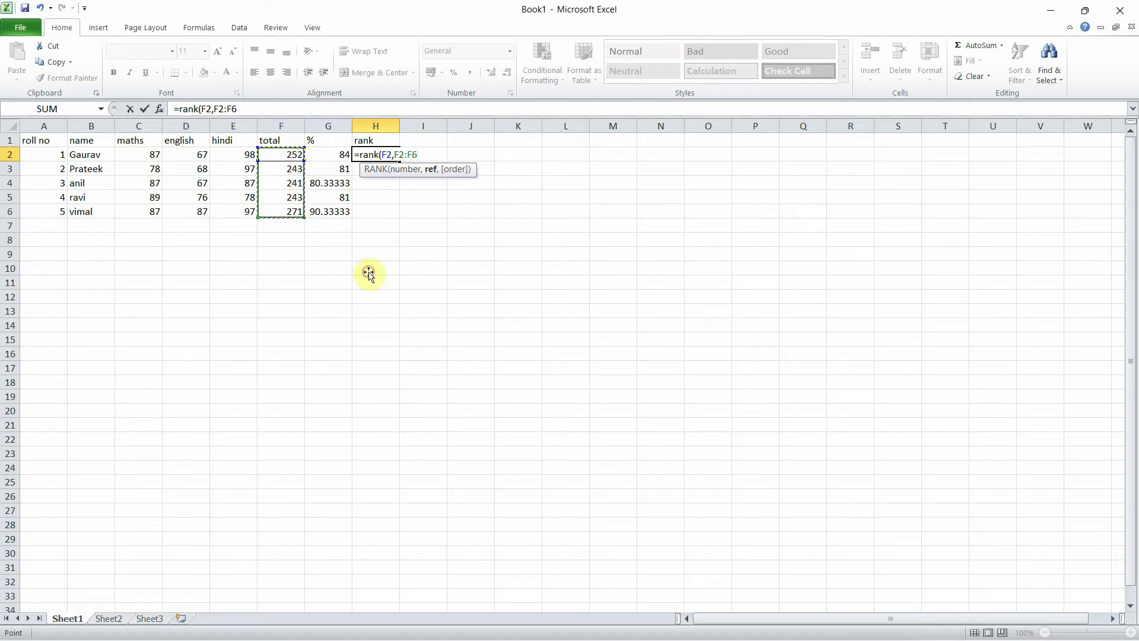
key(F4)
text())
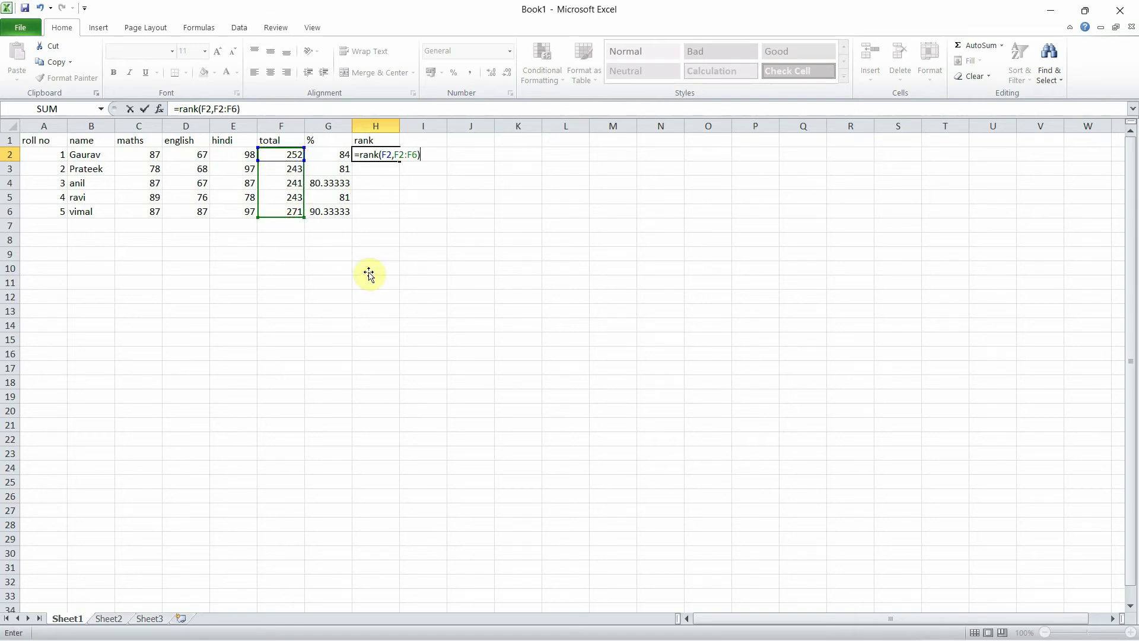
key(Return)
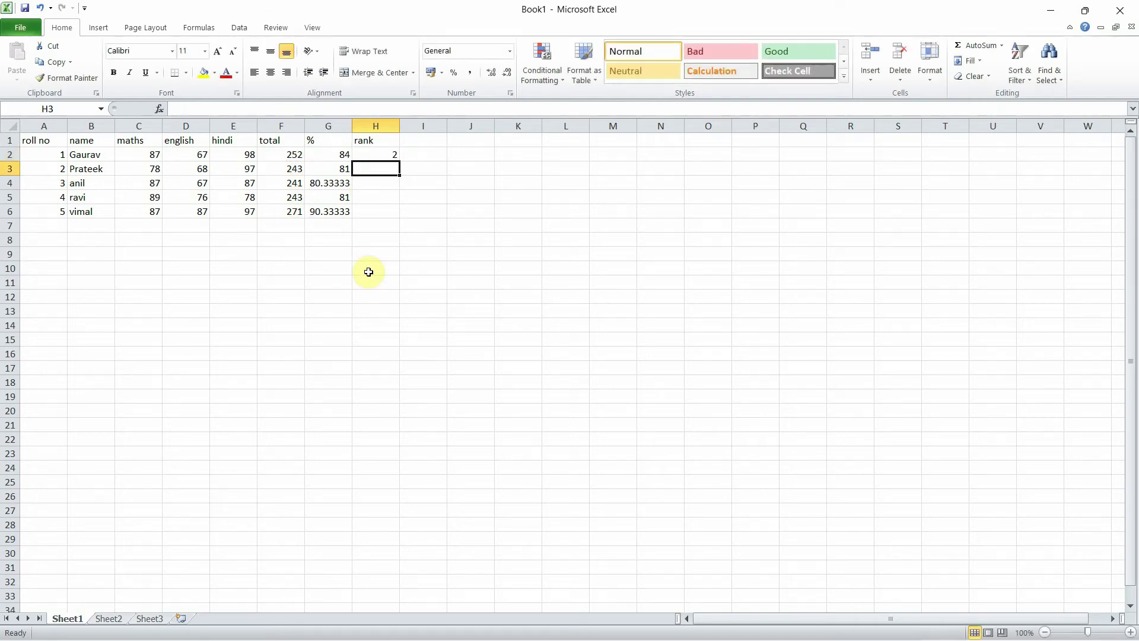
- Enter RANK formulas for the F3 and F4 totals against F2:F6
text(=r)
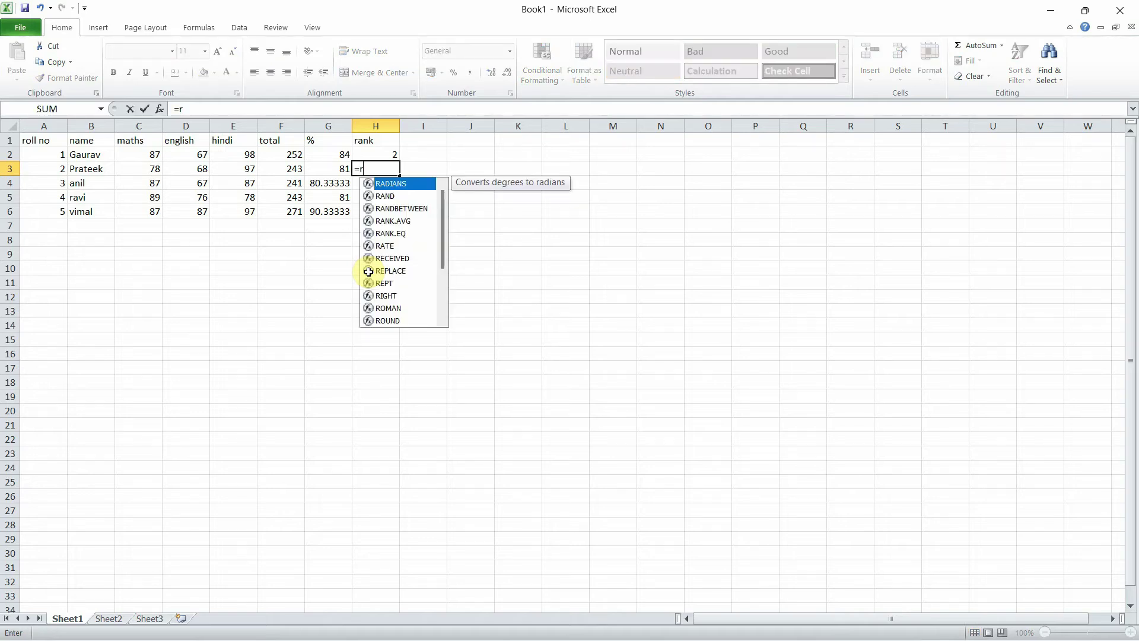
text(ank()
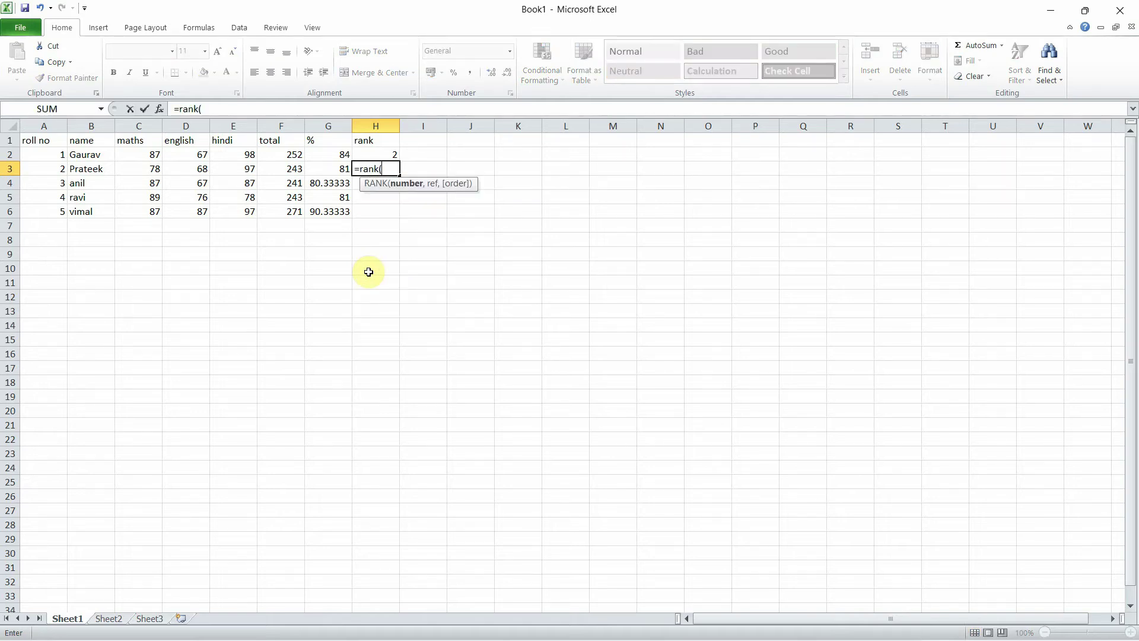
click(279, 170)
text(,)
drag(281, 154, 281, 211)
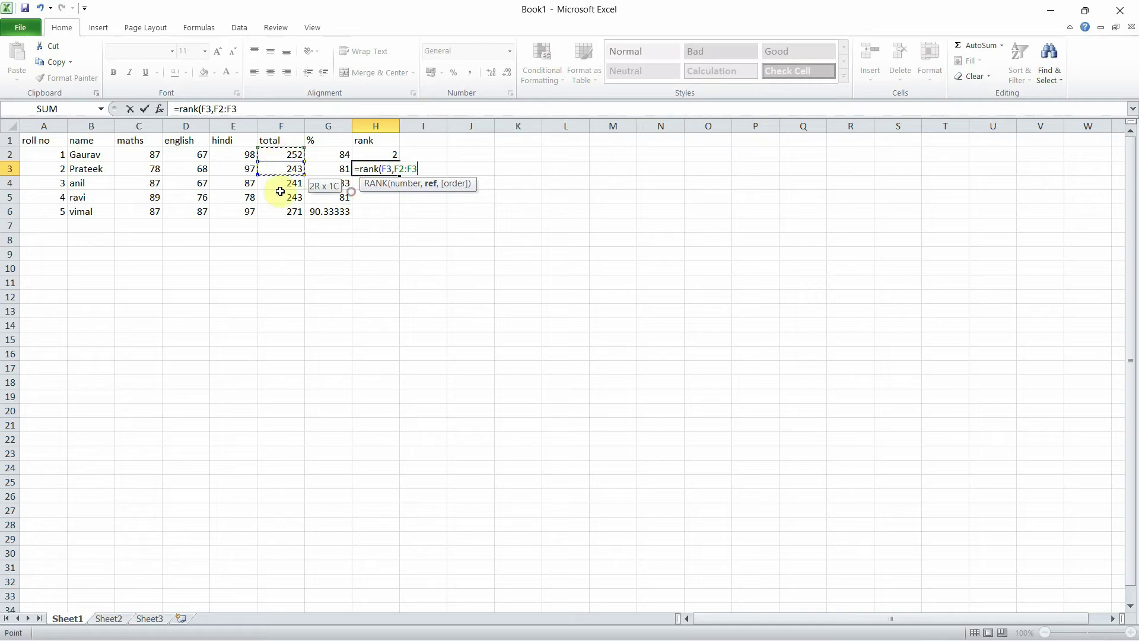
text())
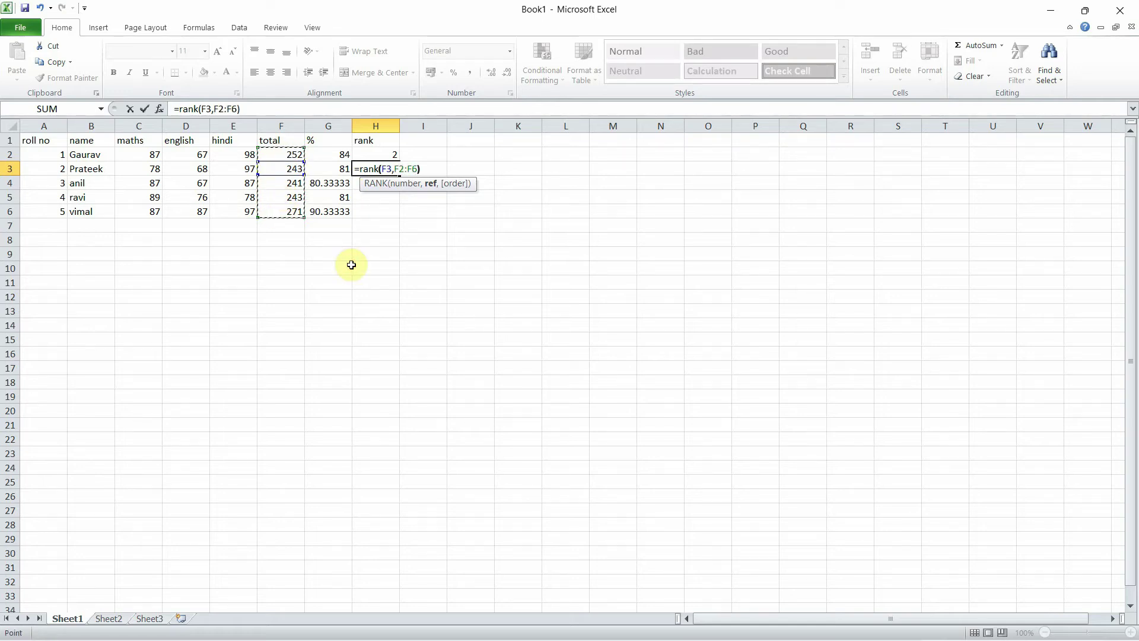
key(Return)
text(=r)
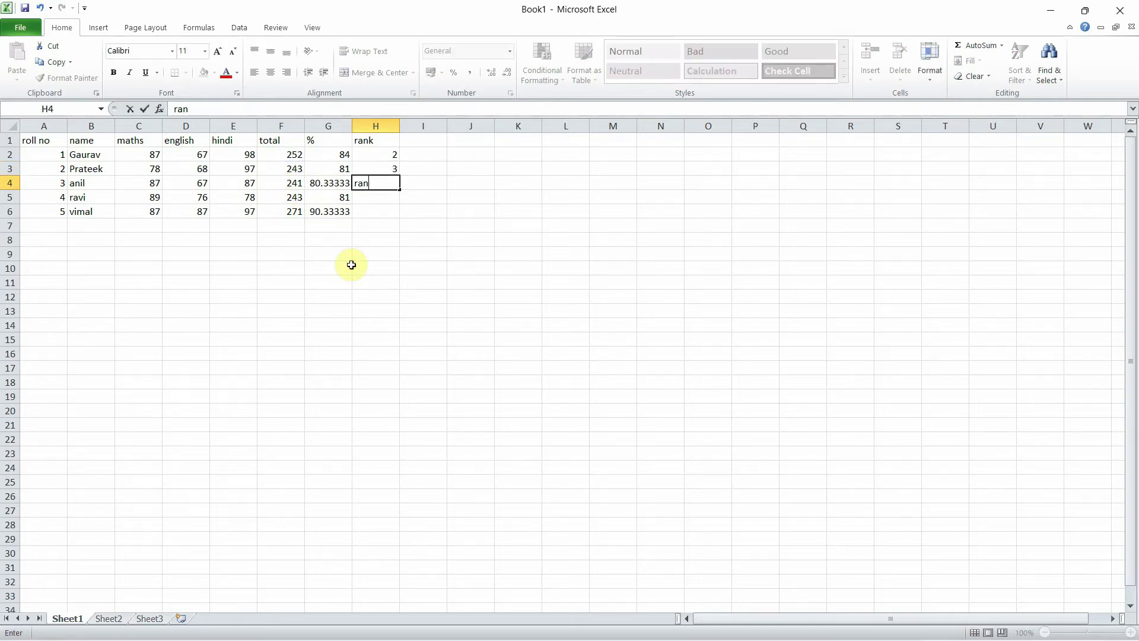
text(ank()
click(293, 183)
text(,)
drag(290, 154, 294, 211)
text())
key(Return)
text(=rank()
- Rank the last two totals with =RANK(F5,F2:F6) and =RANK(F6,F2:F6)
click(291, 197)
text(,)
drag(291, 154, 297, 209)
text())
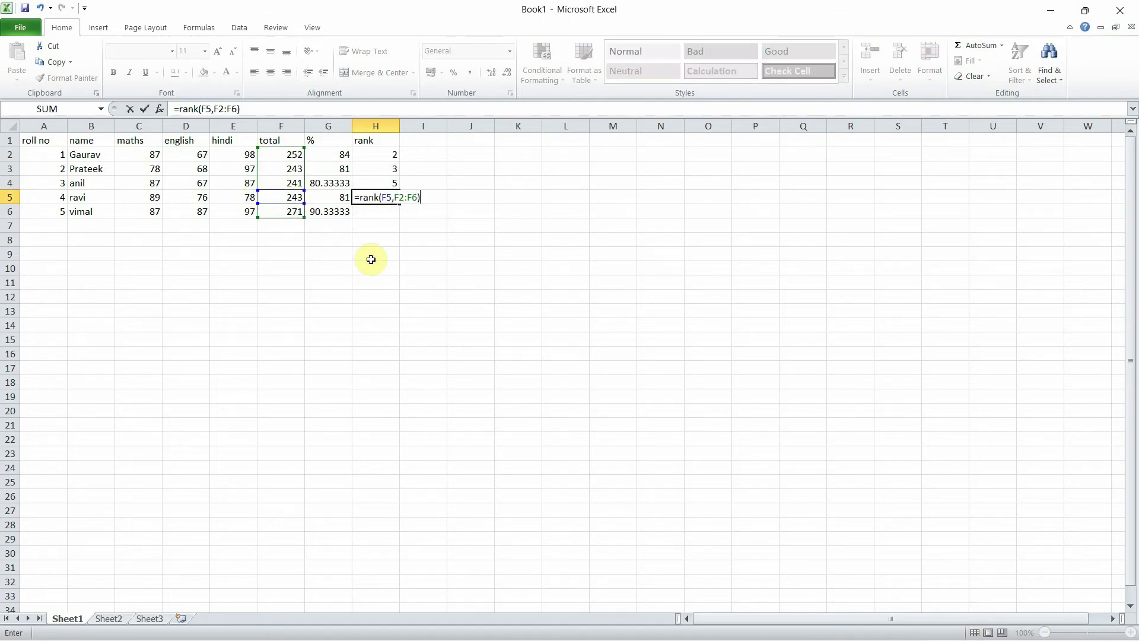
key(ctrl+Return)
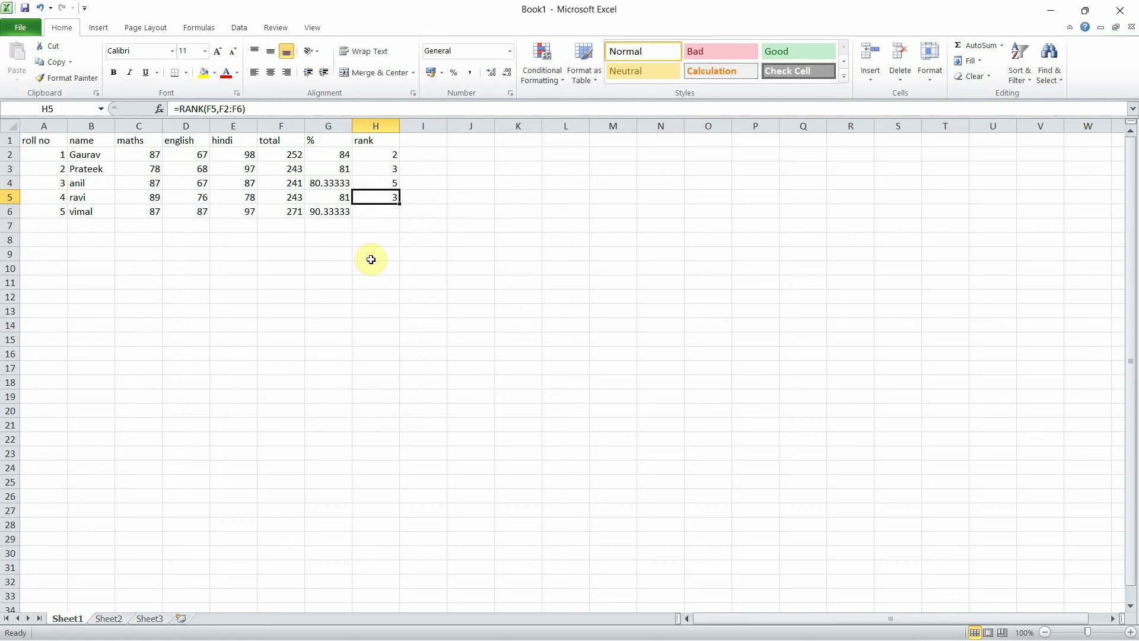
click(381, 209)
text(=rank(F6,F2:F6))
key(Return)
click(412, 143)
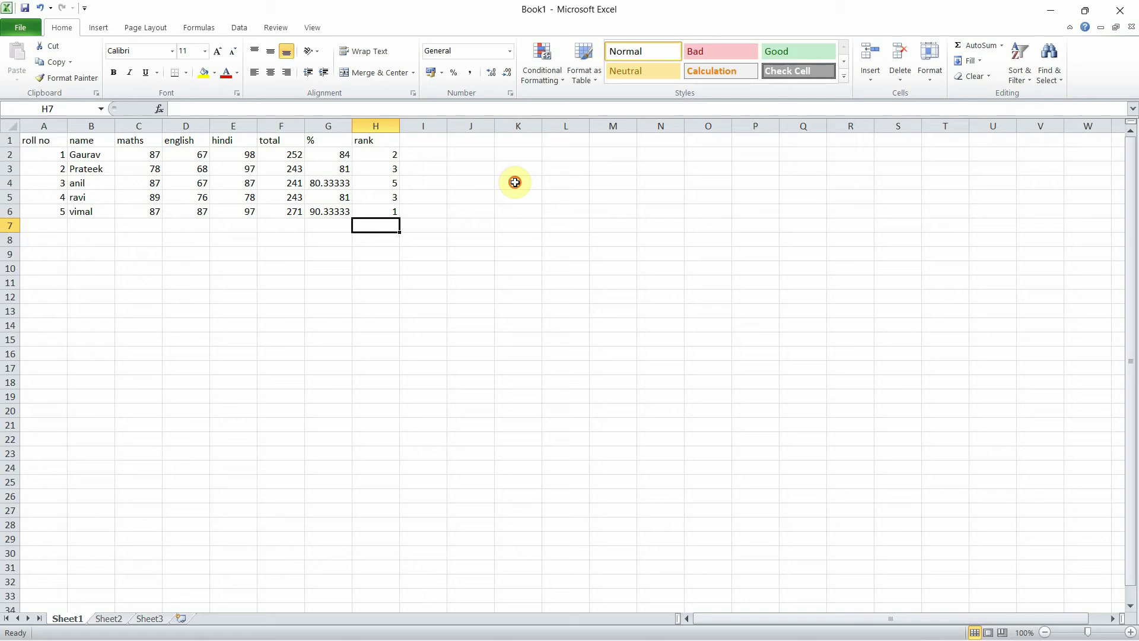
- Add a grade heading in I1 and start an IF giving "a" when F2 exceeds 270
text(grade)
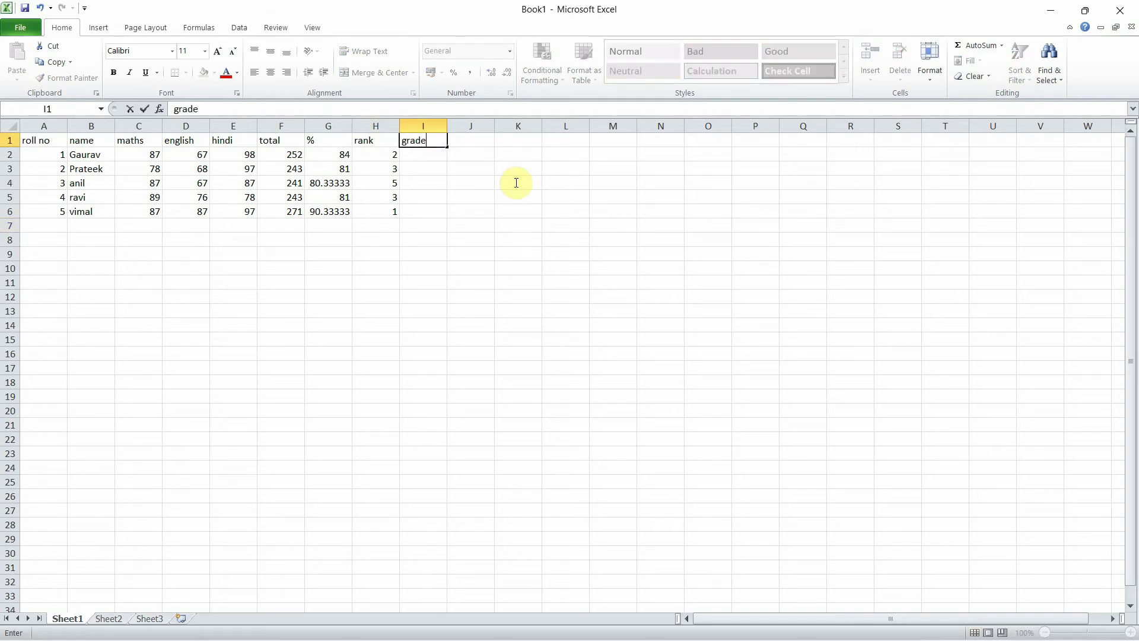
key(Return)
text(=)
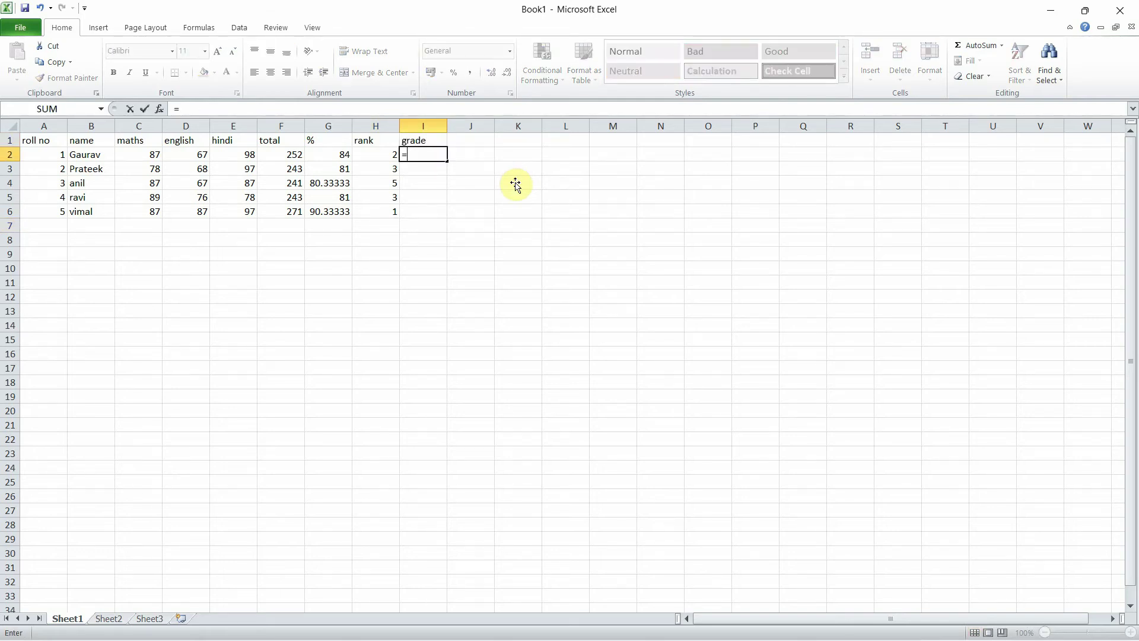
text(if()
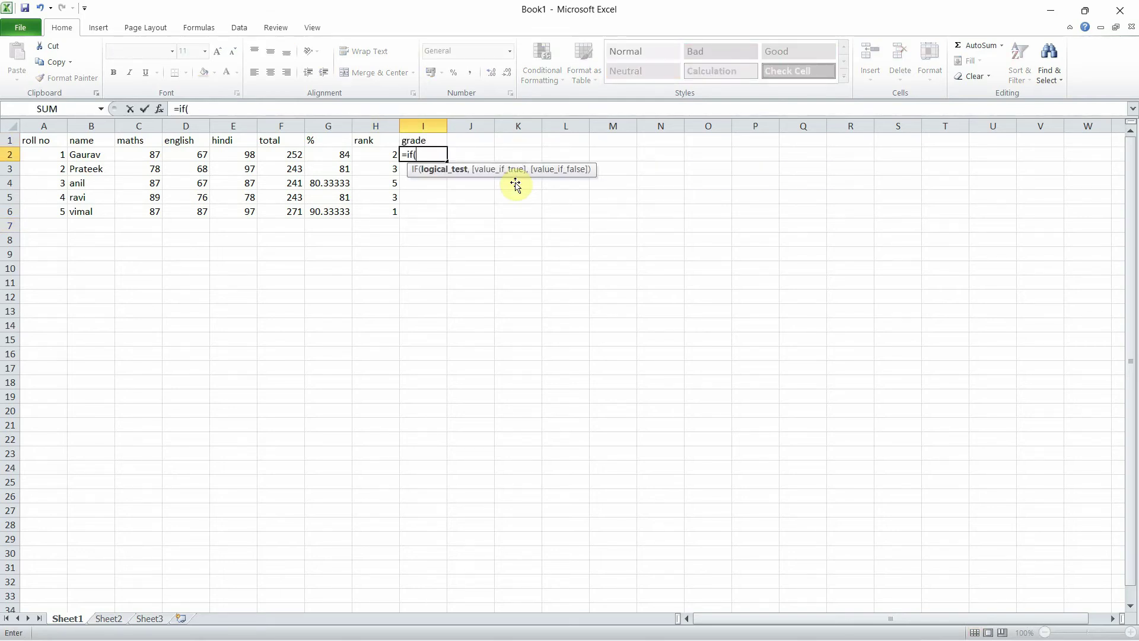
click(284, 155)
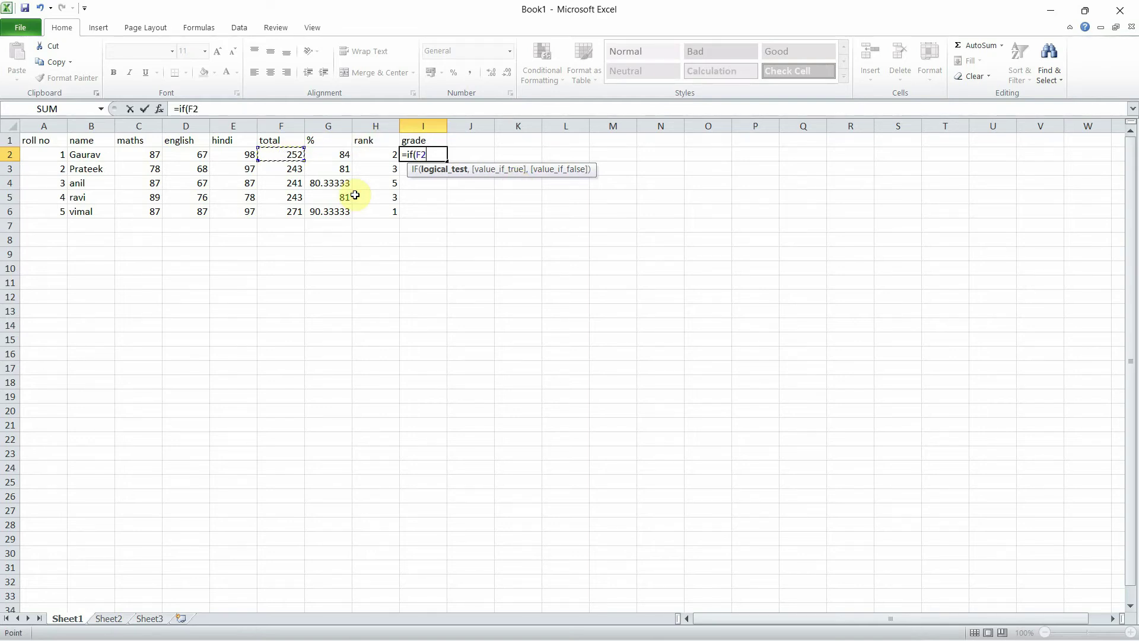
text(>)
text(270,"a",)
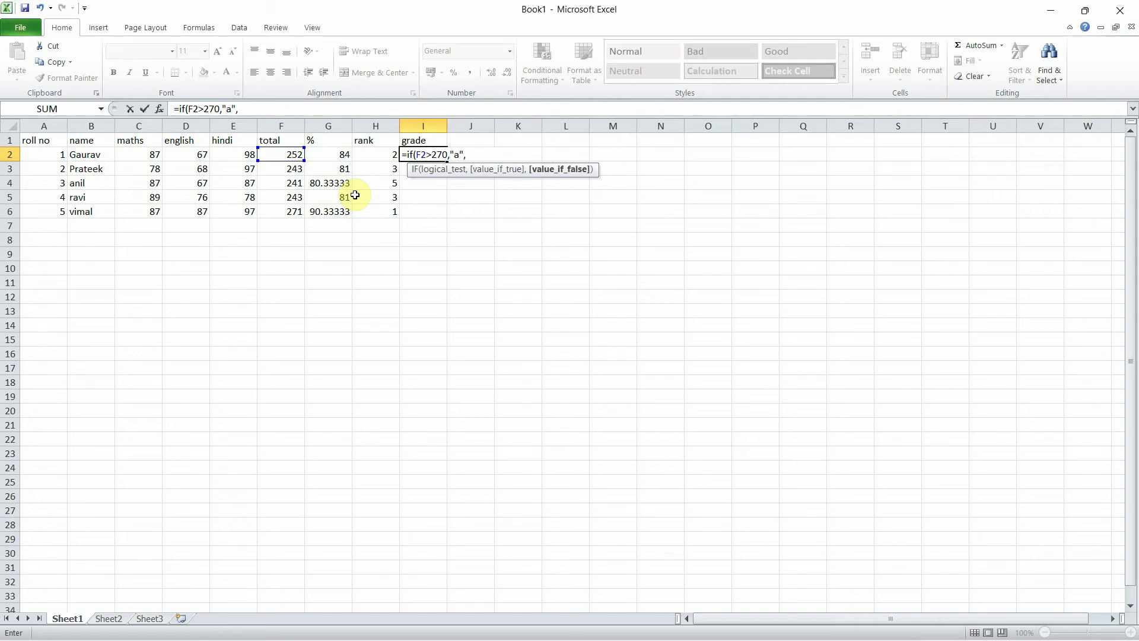
text(if()
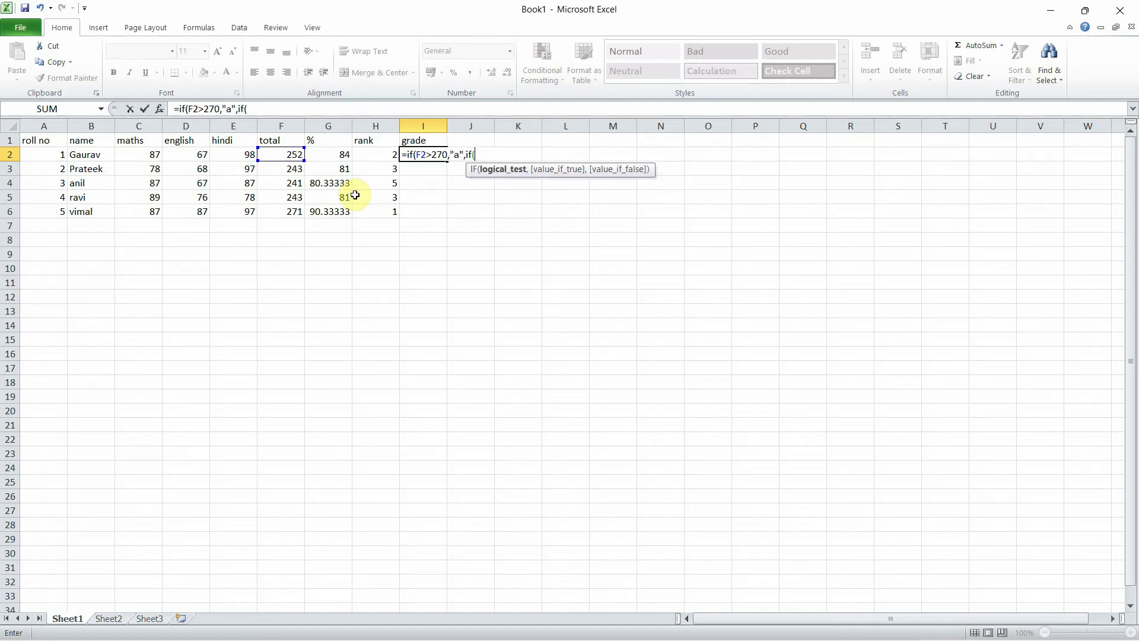
- Nest the remaining tests: "b" above 230, "c" above 170, "d" above 130, else "hard work"
click(277, 154)
text(>230,"b",if)
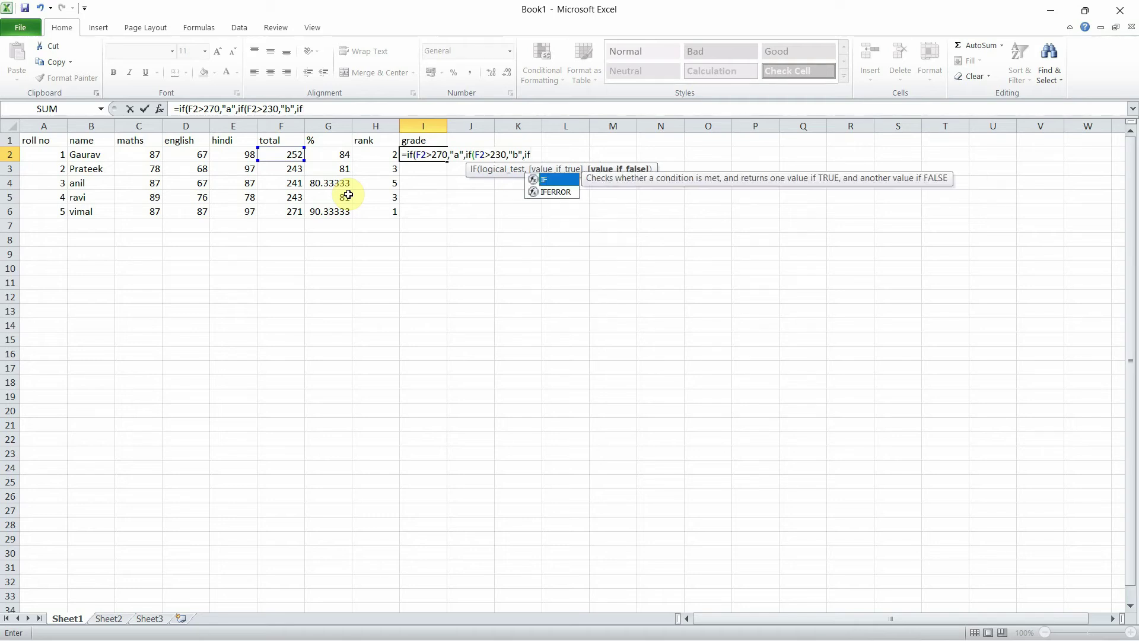
text(()
key(Left)
key(Left)
key(Left)
text(>)
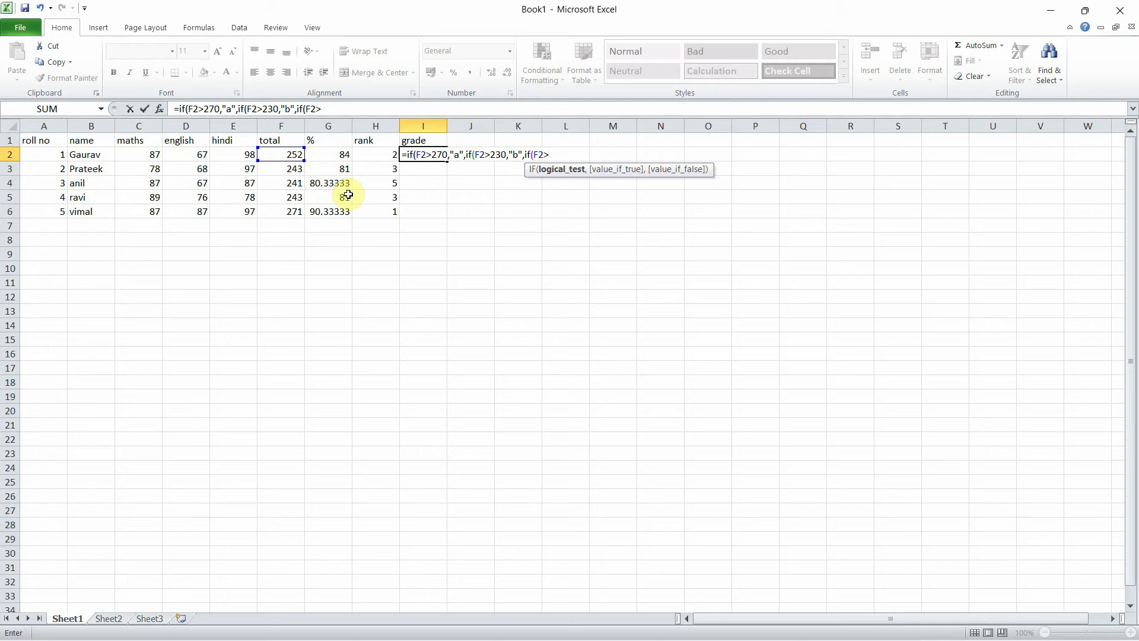
text(170)
text(,"c",if()
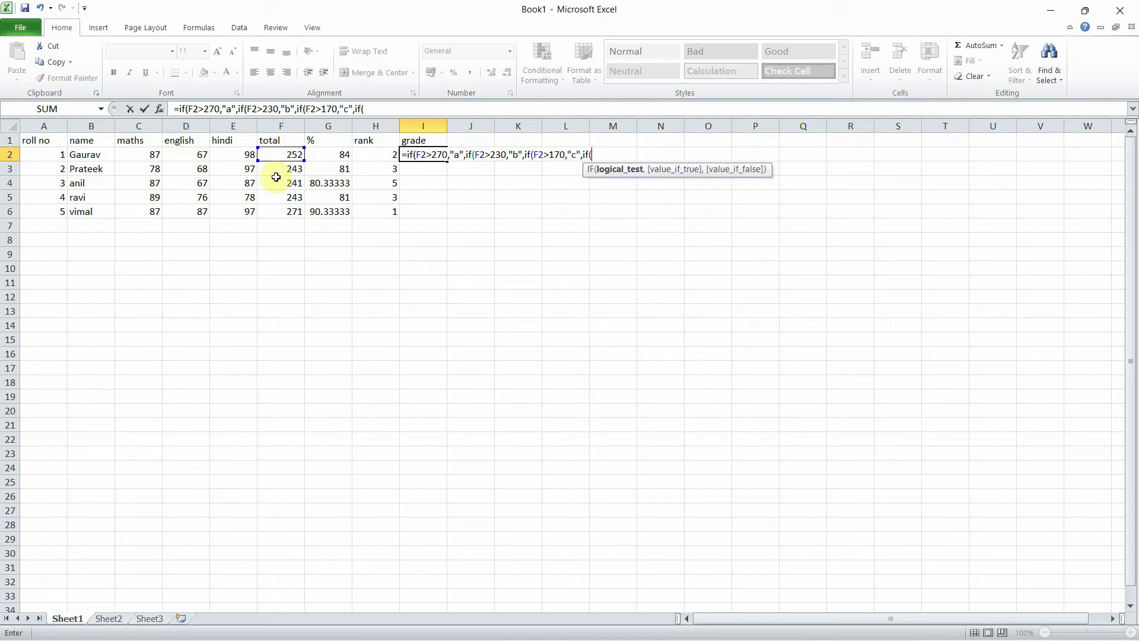
click(288, 156)
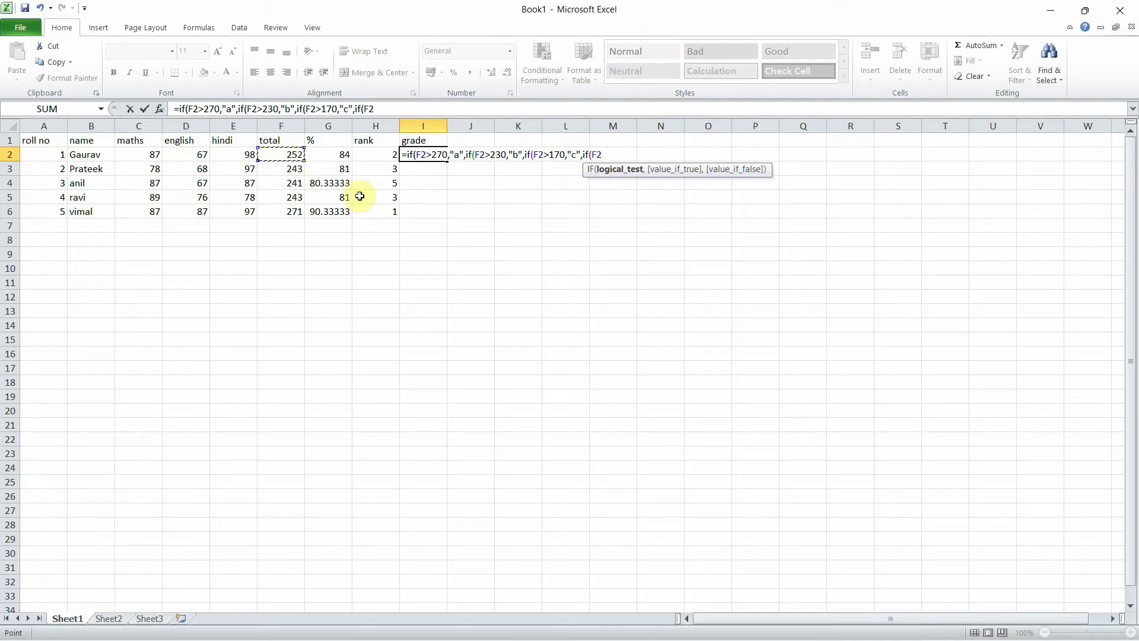
text(>130,"d",)
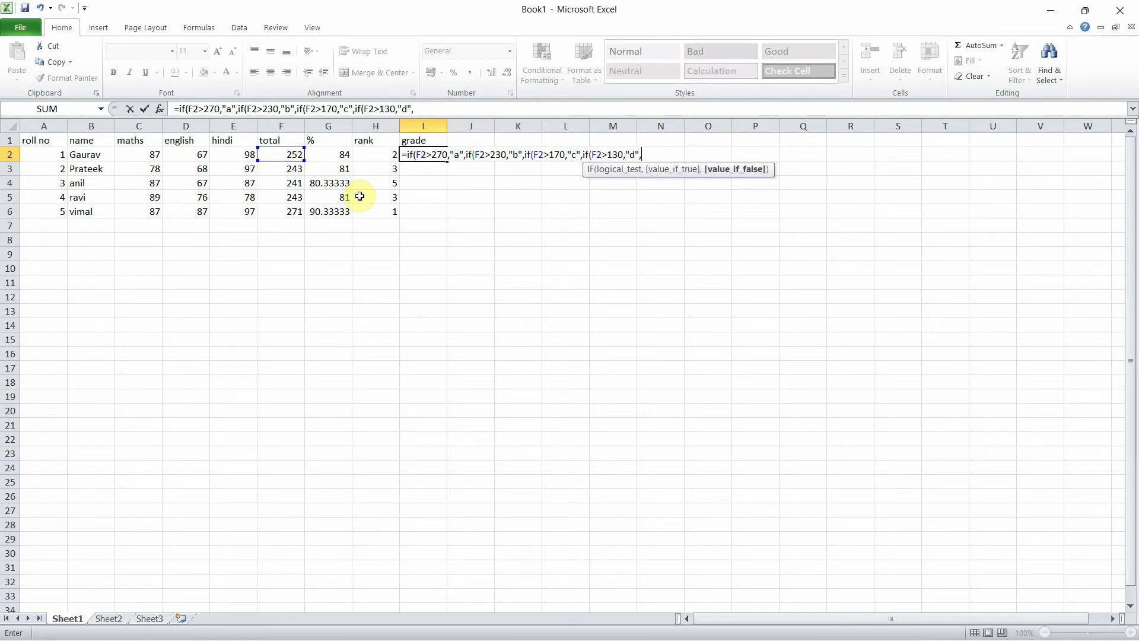
text(")
text(hard )
text(wor)
text(k")
text())
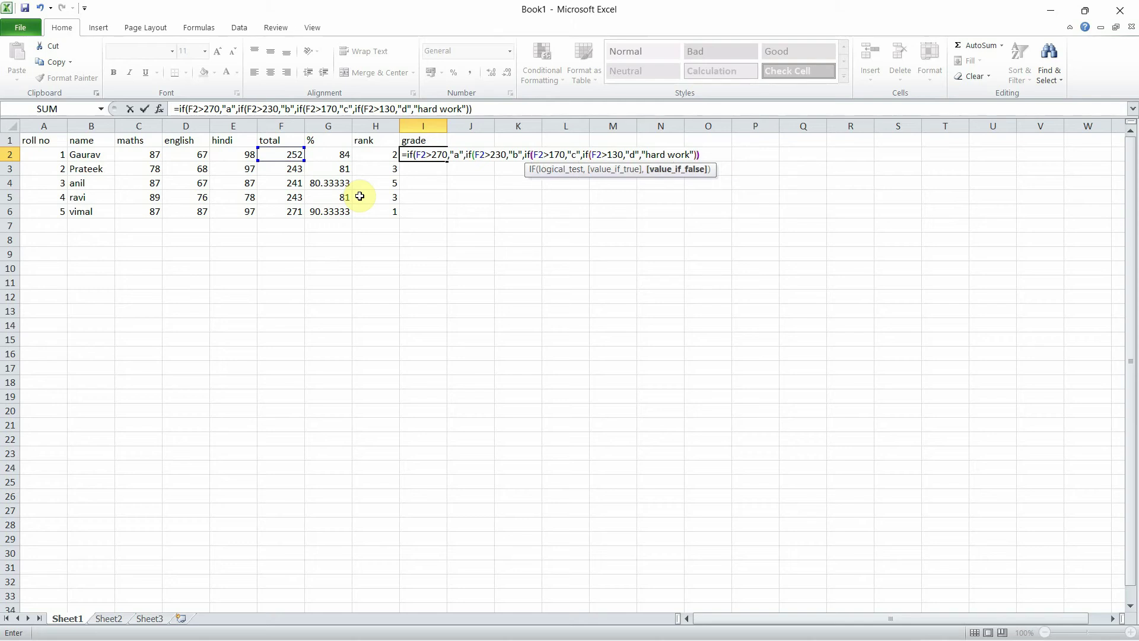
text()))
- Commit the grade formula and fill it from I2 down to I6, giving b, b, b, b, a
key(Return)
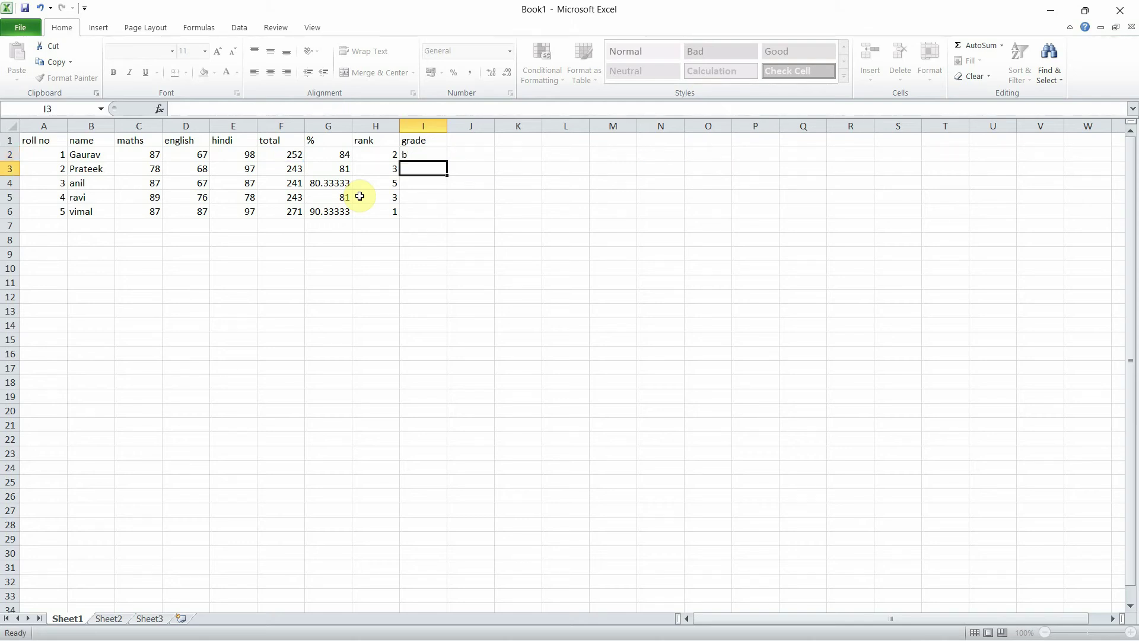
key(Up)
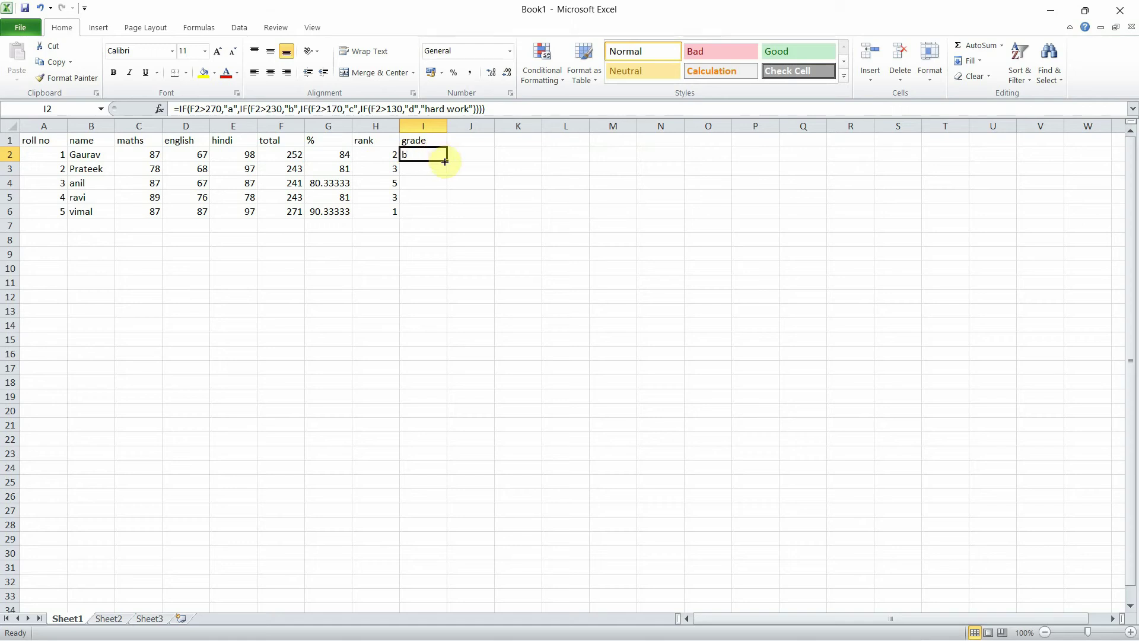
drag(445, 161, 445, 216)
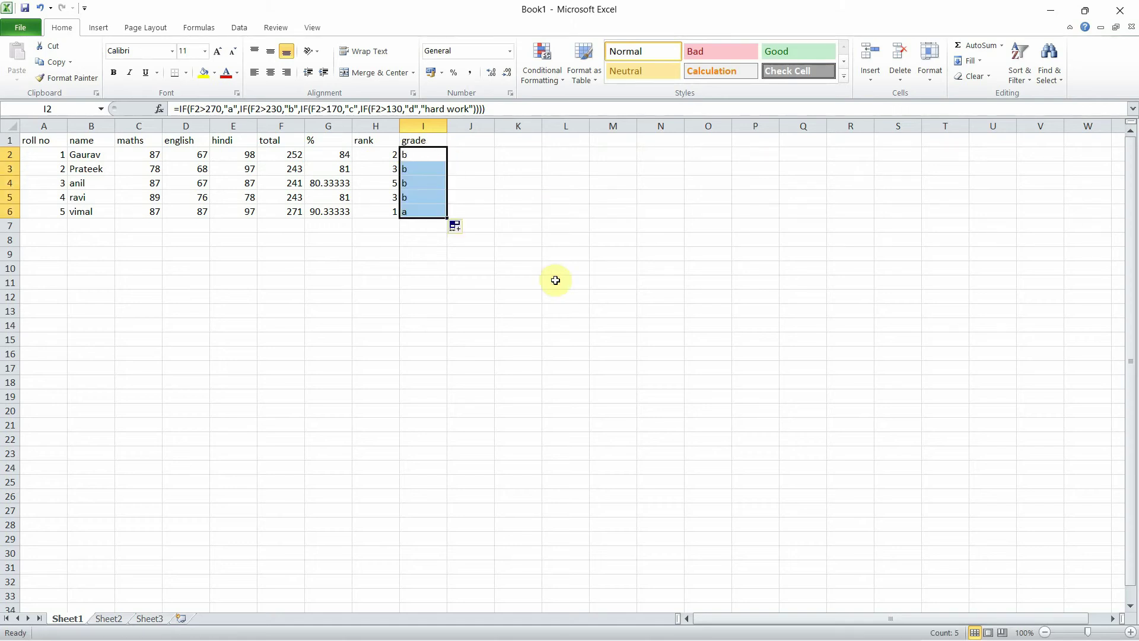
click(457, 226)
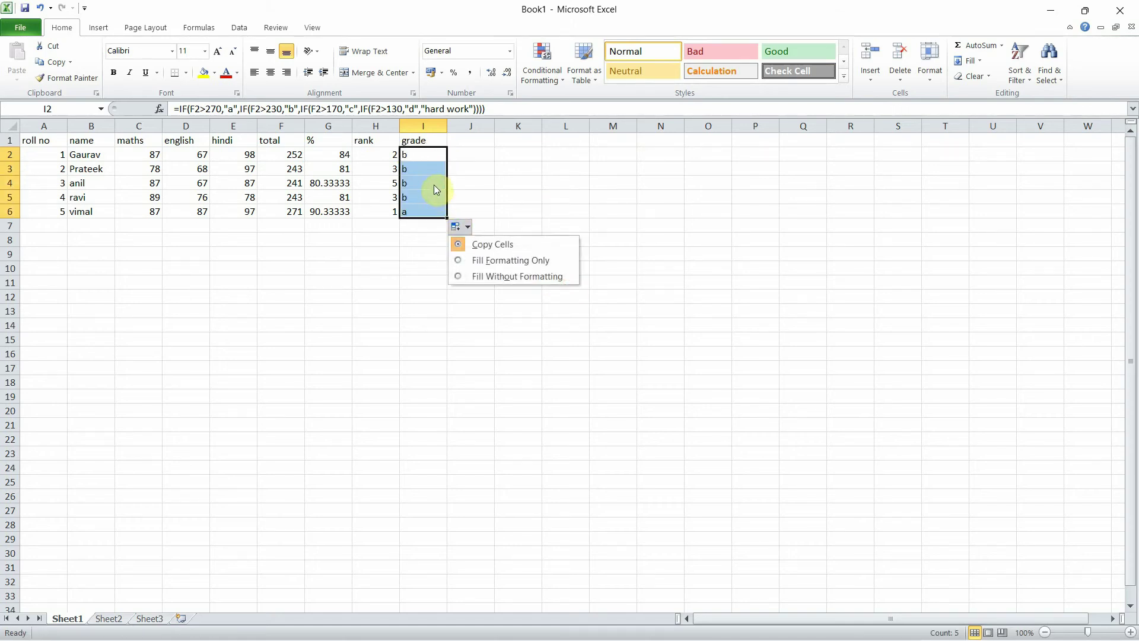
click(435, 186)
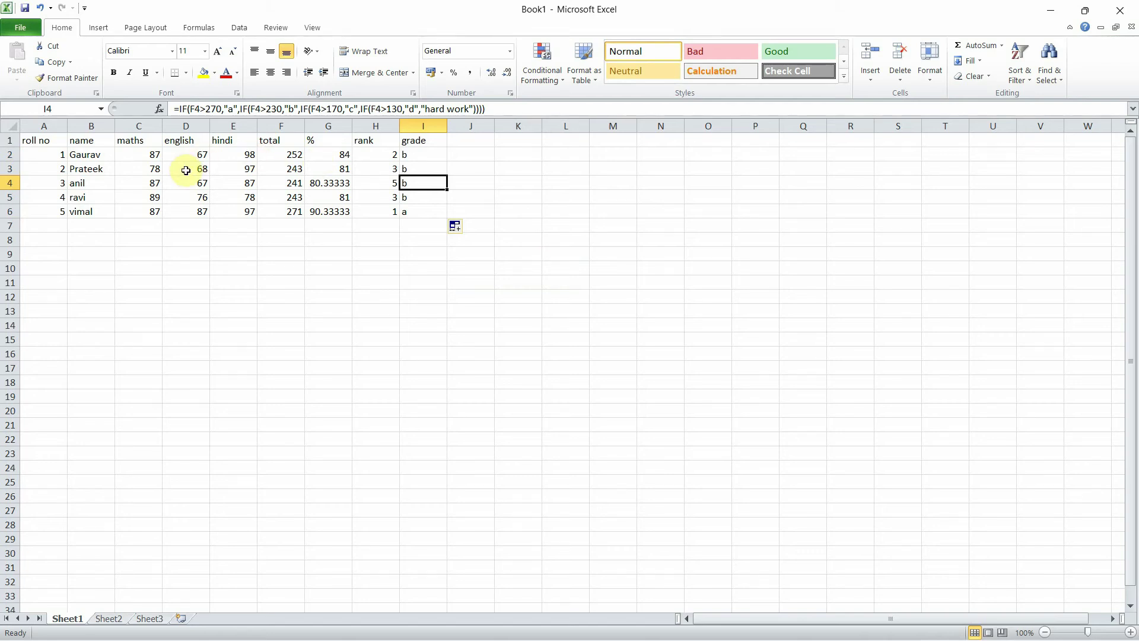
- Raise the first student's maths and english marks in C2 and D2 to 99
click(143, 151)
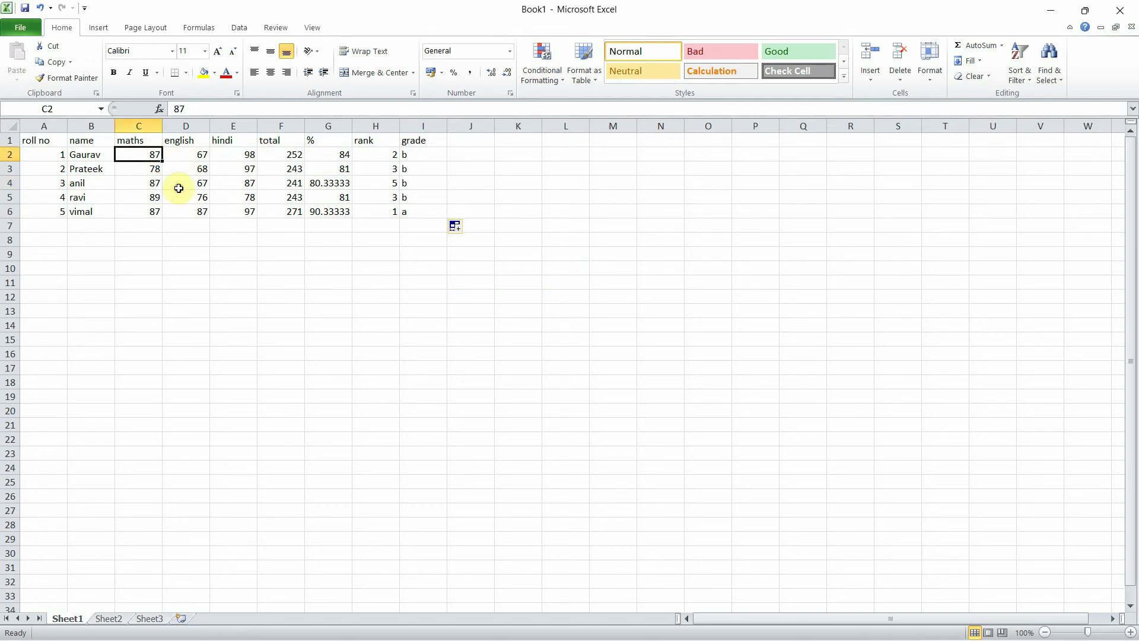
text(99)
key(Tab)
text(99)
key(Tab)
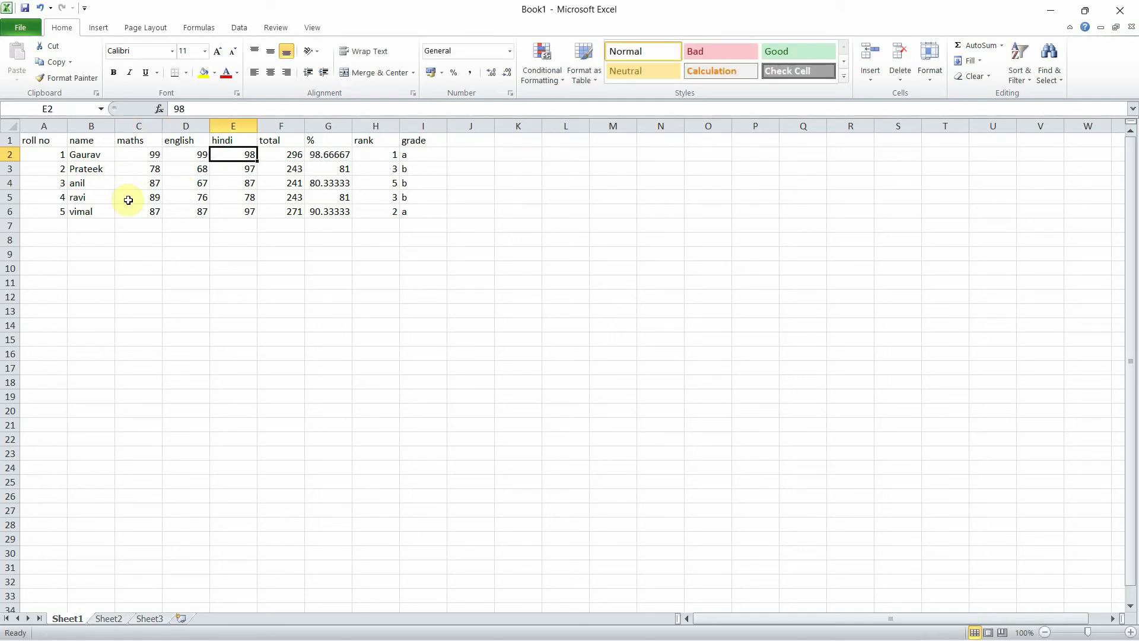
- Set the third student's marks in C4:E4 to 98, 50 and 40, then start =4+6+4+3 in D9
click(140, 184)
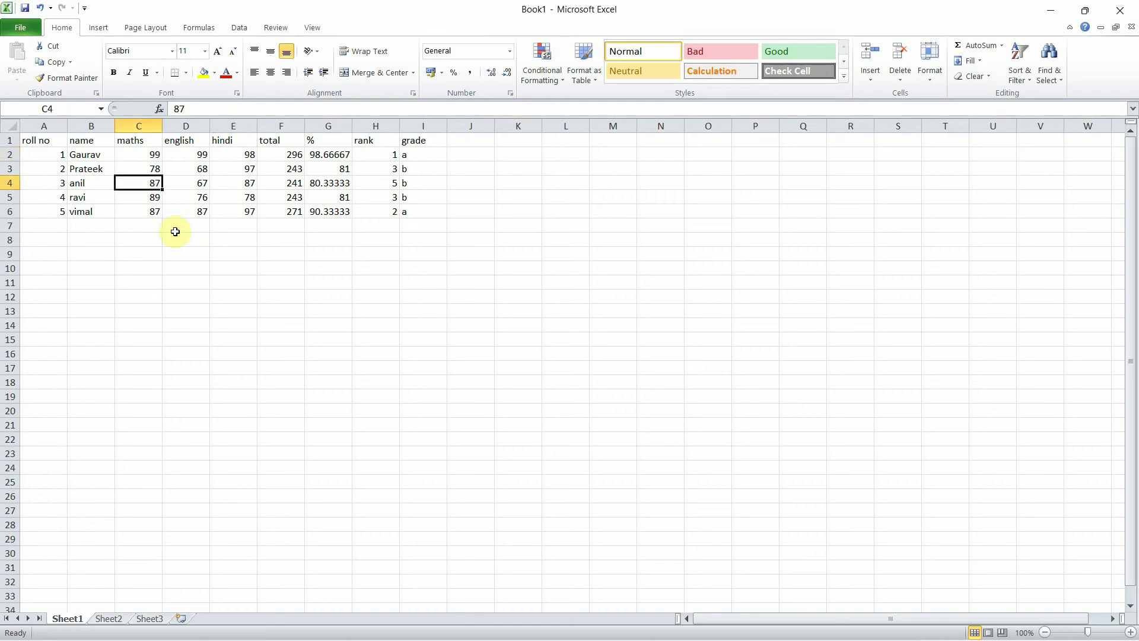
text(98)
key(Tab)
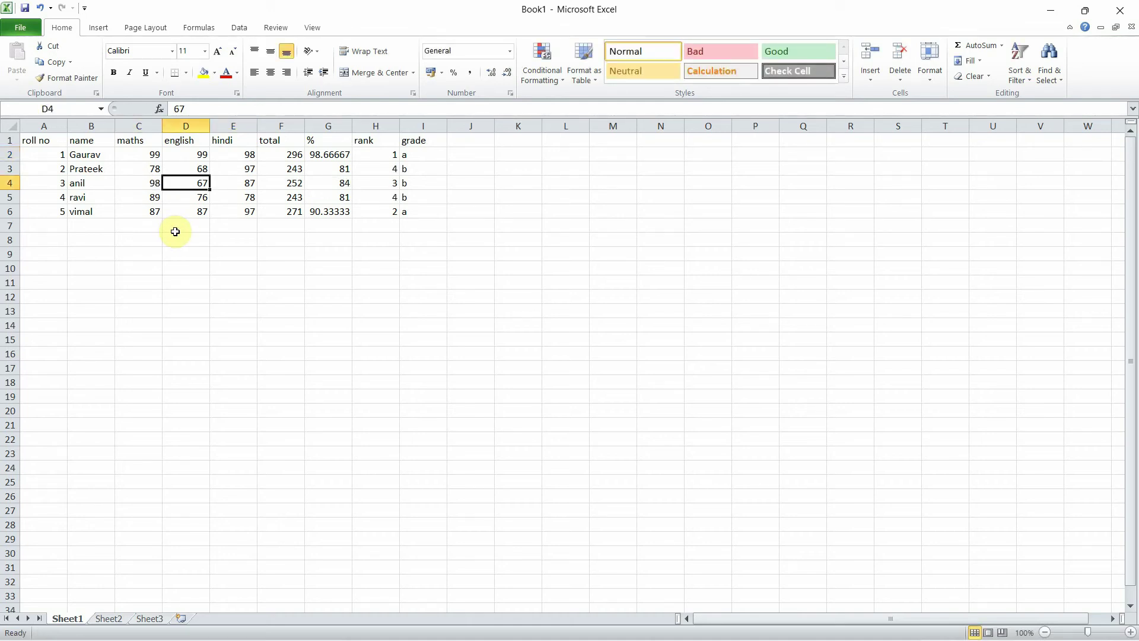
text(50)
key(Tab)
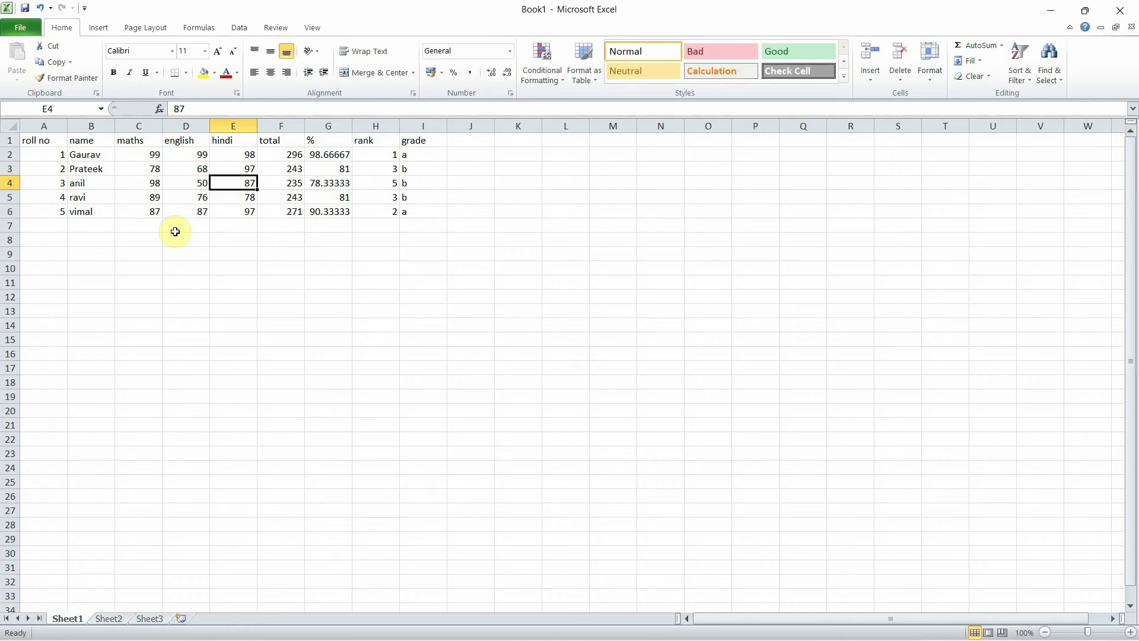
text(40)
key(Tab)
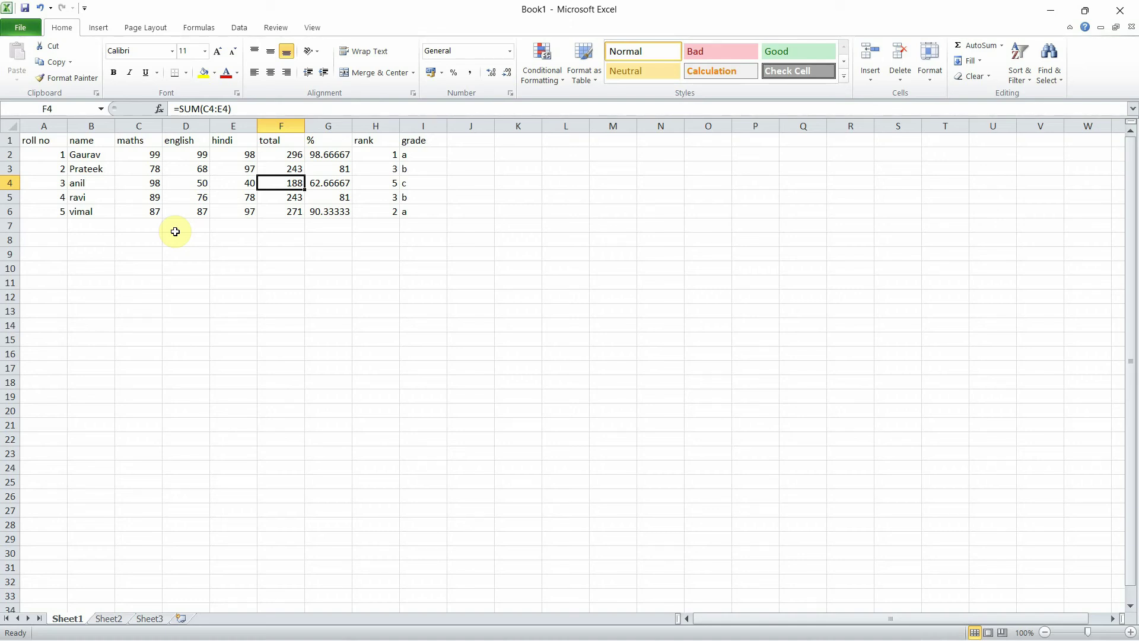
click(175, 257)
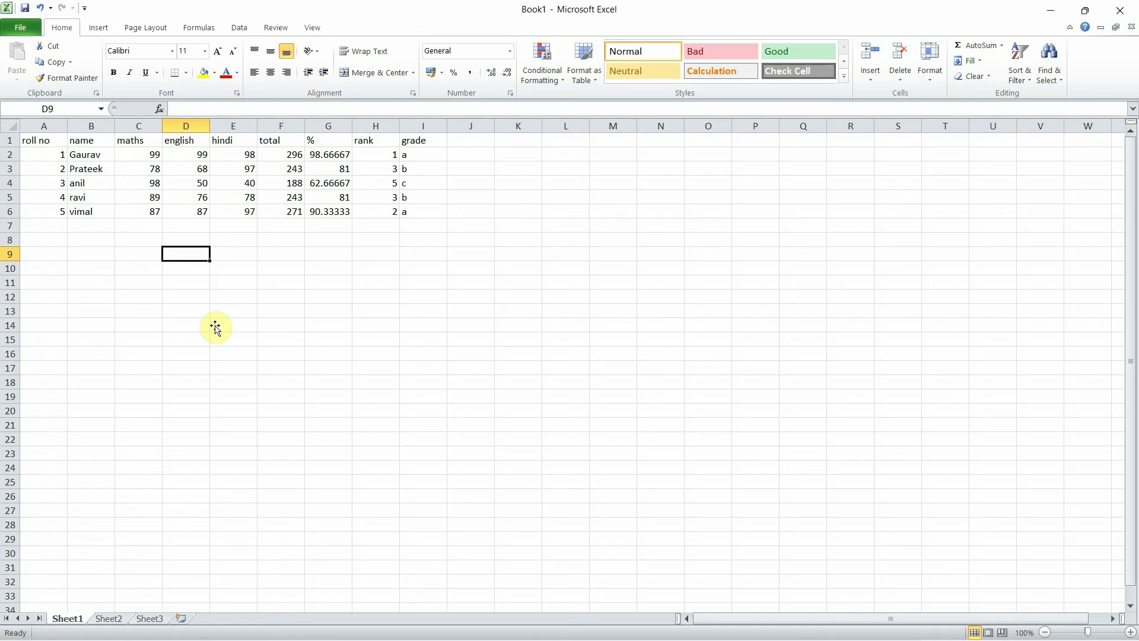
text(=)
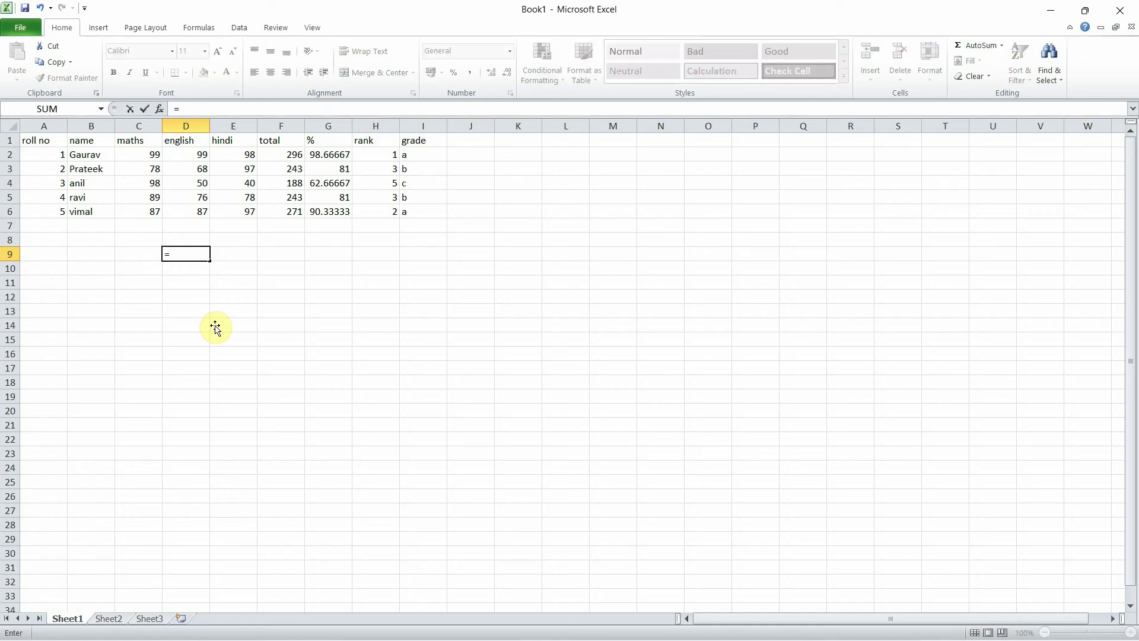
text(4)
text(+6+4+3)
- Finish D9 showing 17 and put =C5+D3+E5 in D10, giving 235
key(Return)
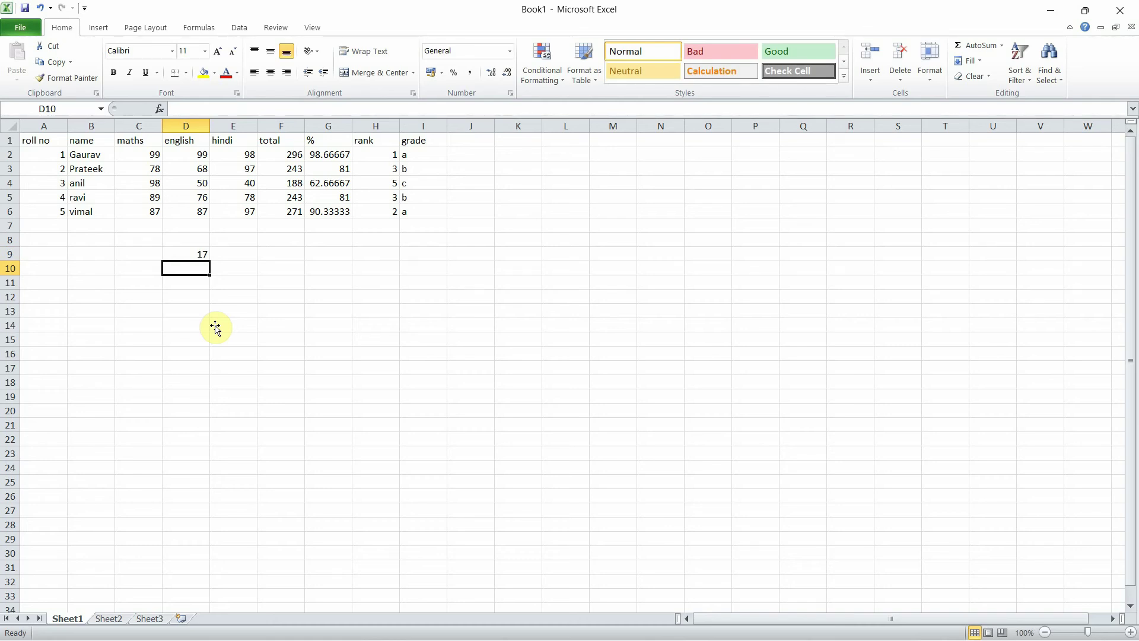
text(=)
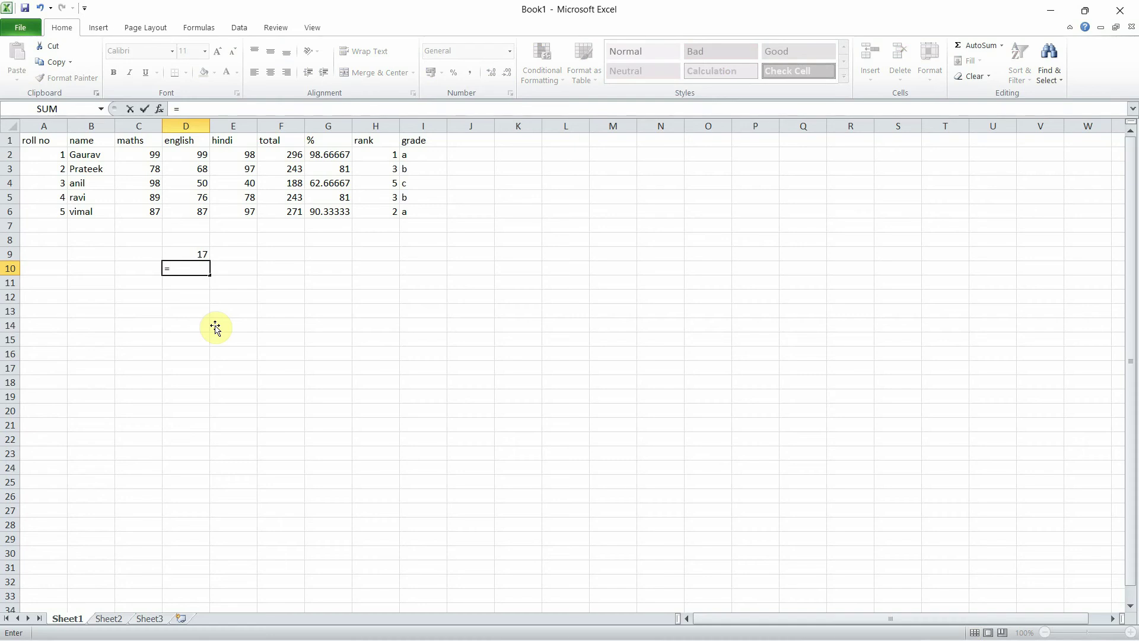
click(143, 198)
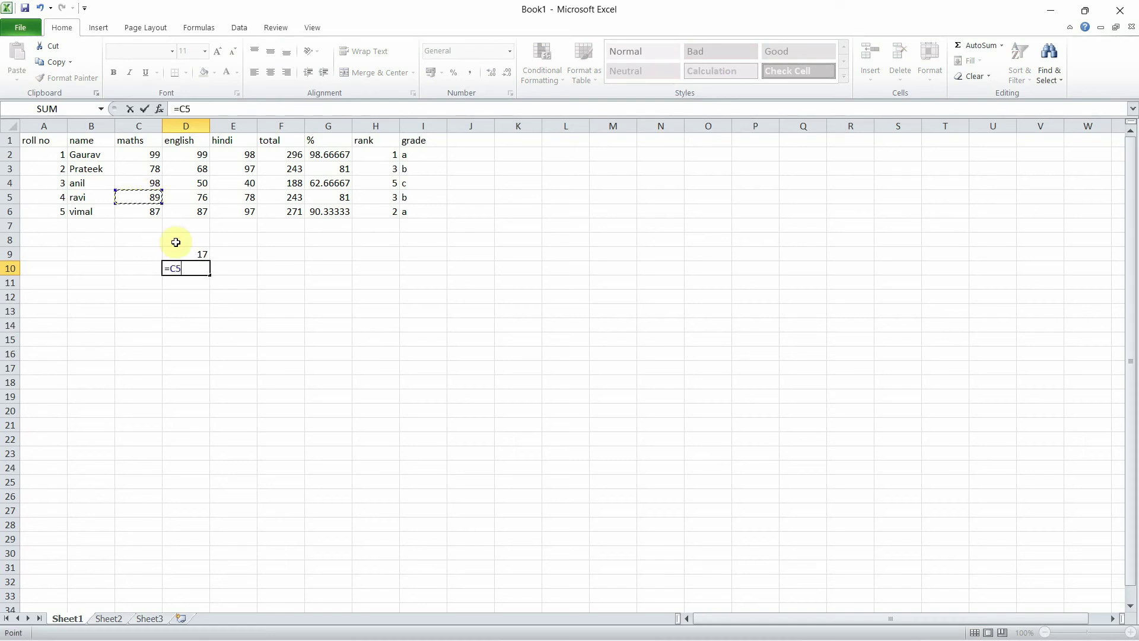
text(+)
click(199, 170)
text(+)
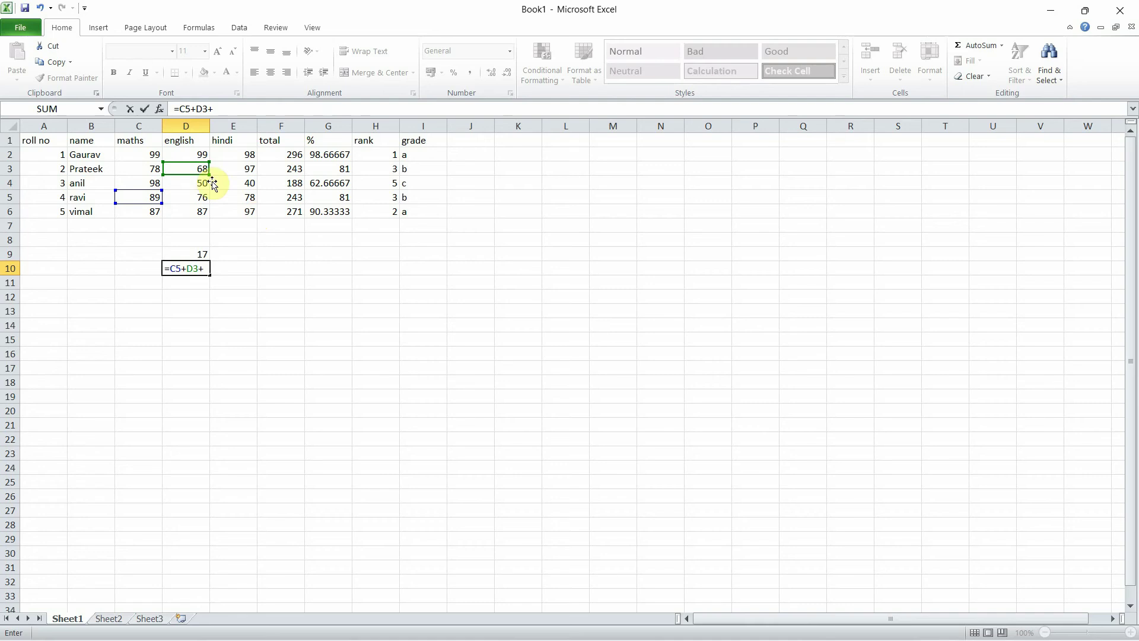
click(224, 194)
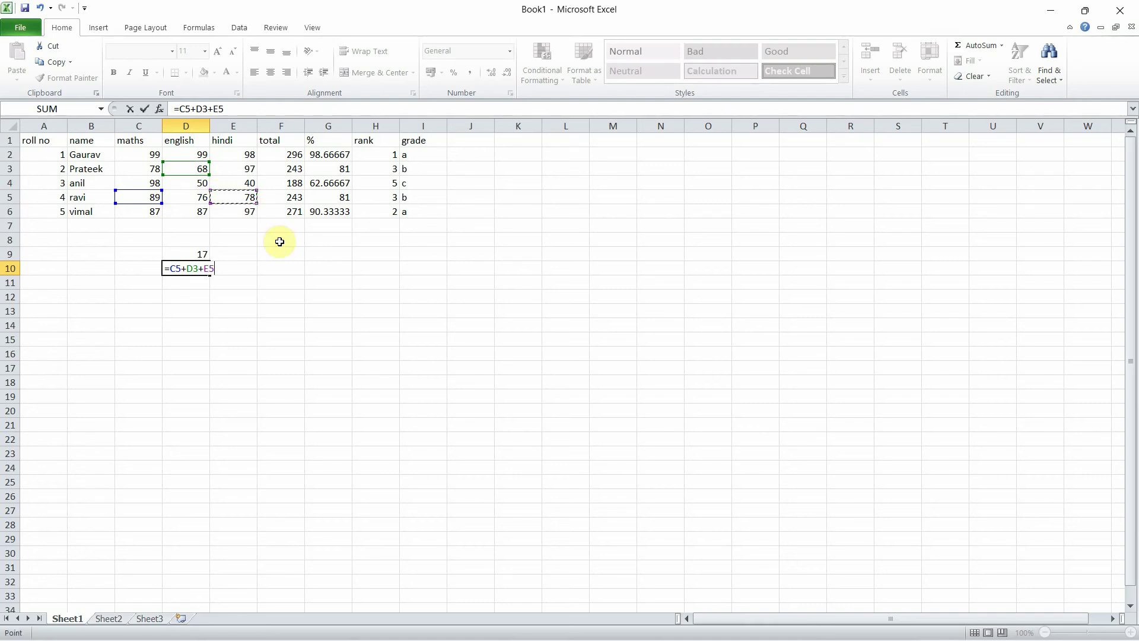
key(Return)
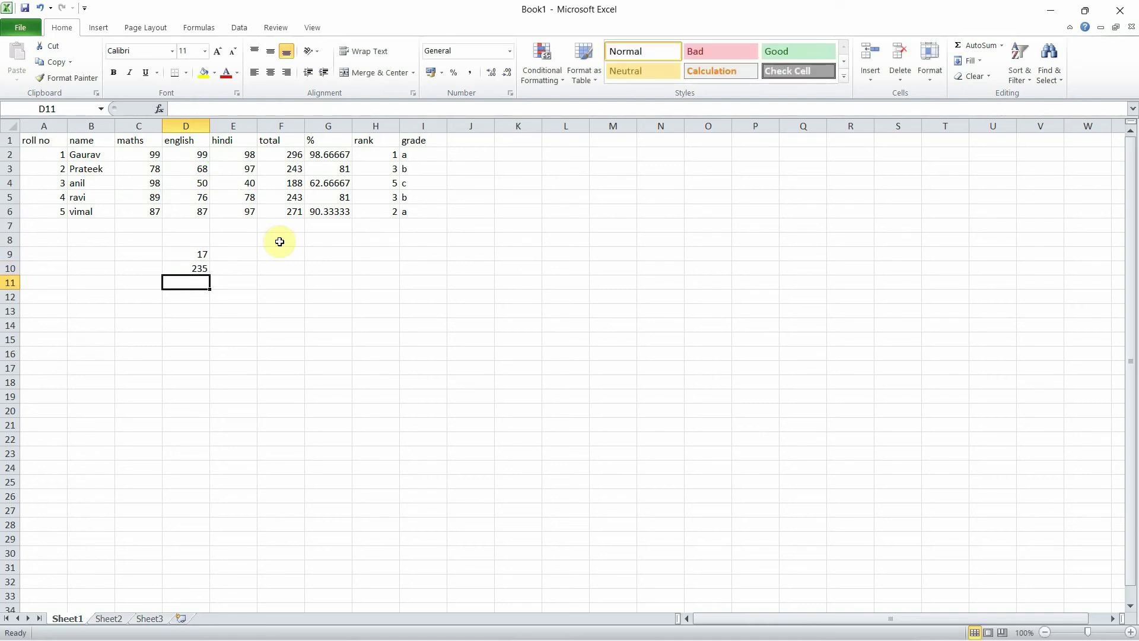
key(Up)
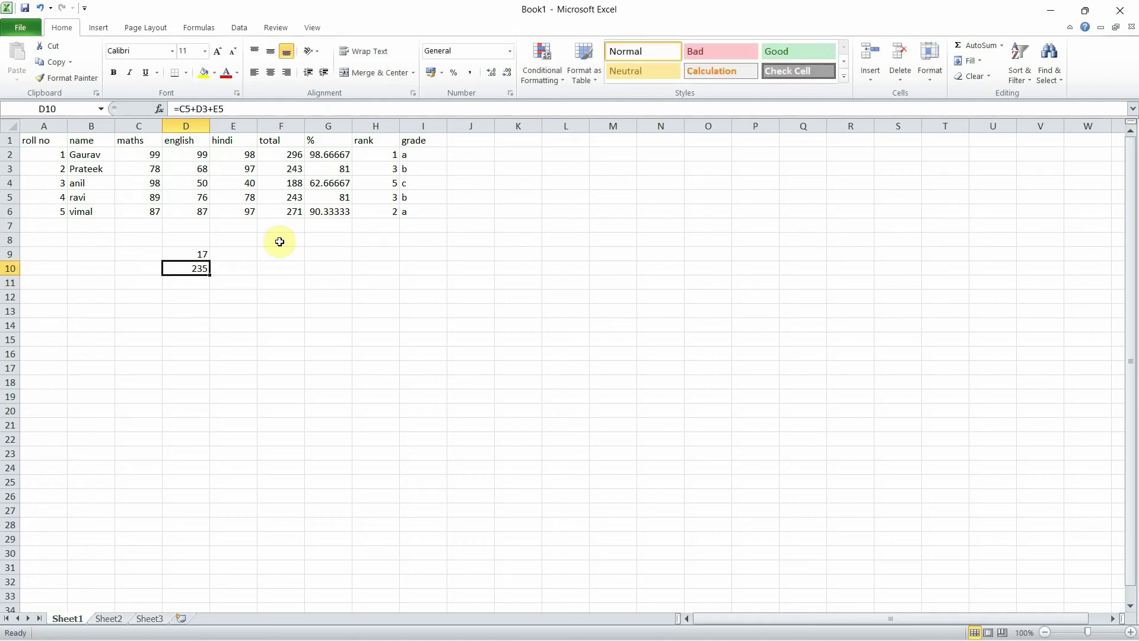
- Enter =50/3 in E9, giving 16.66667
click(238, 254)
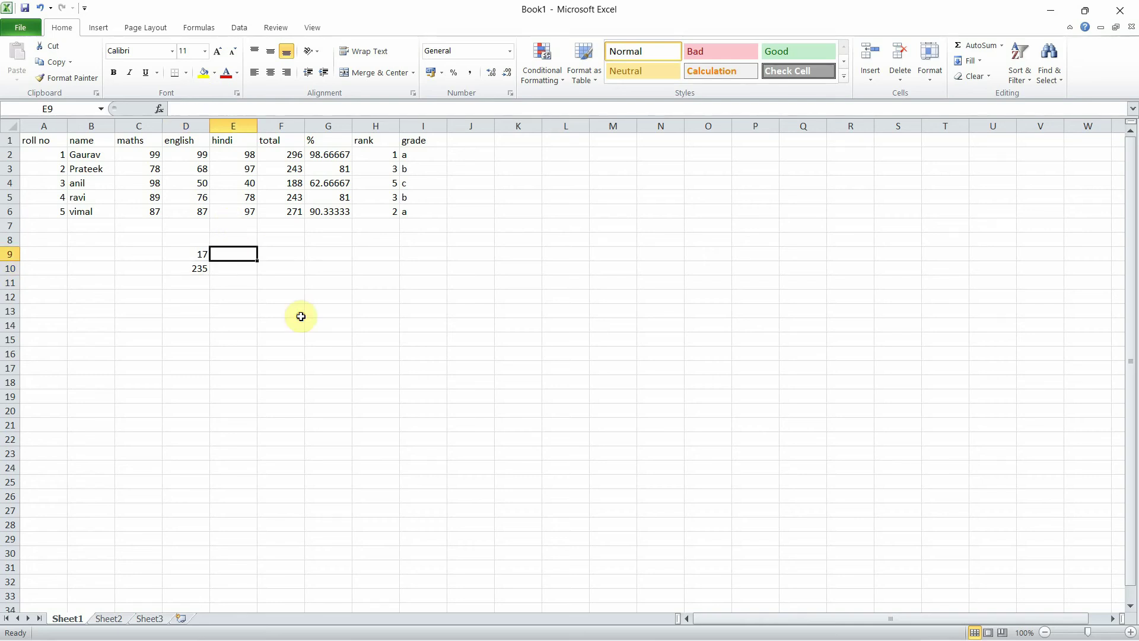
text(=)
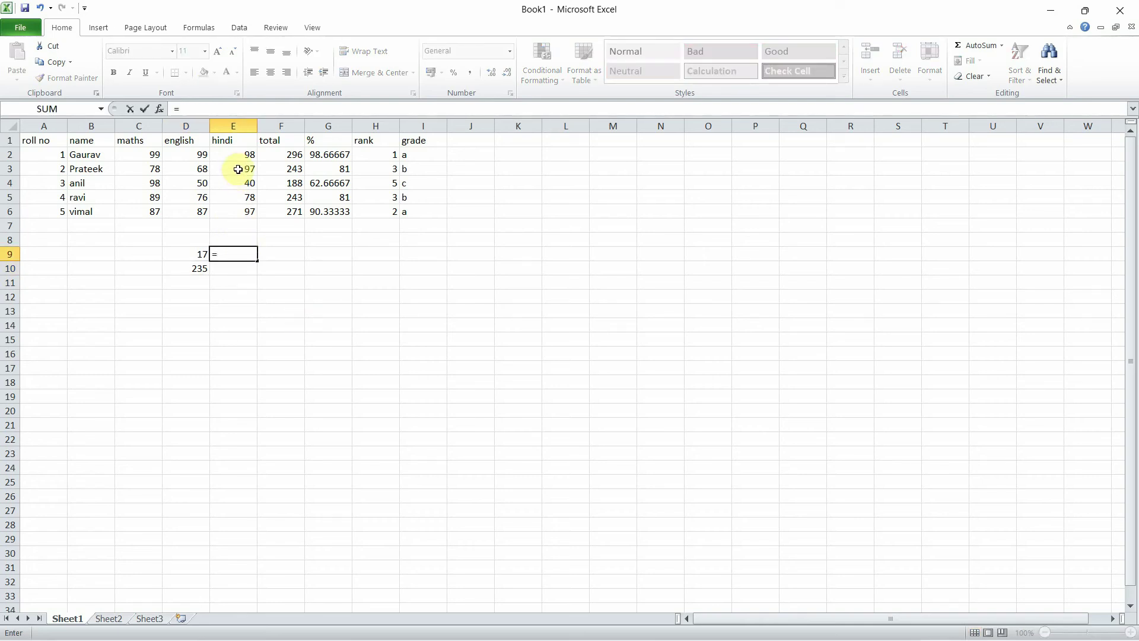
text(50)
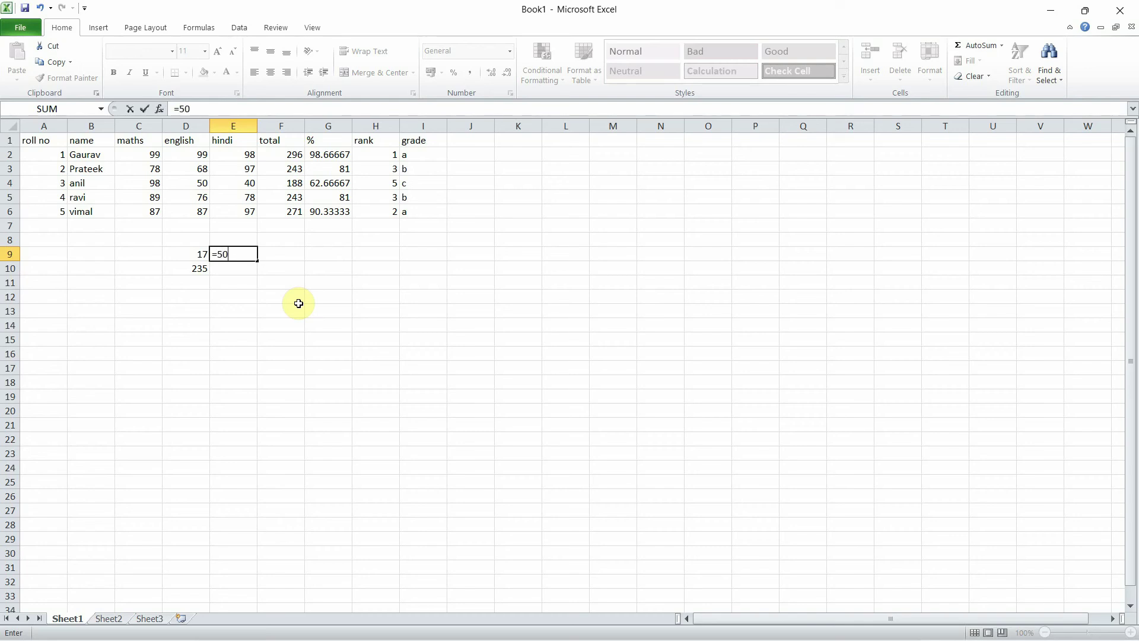
text(/)
text(3)
key(Return)
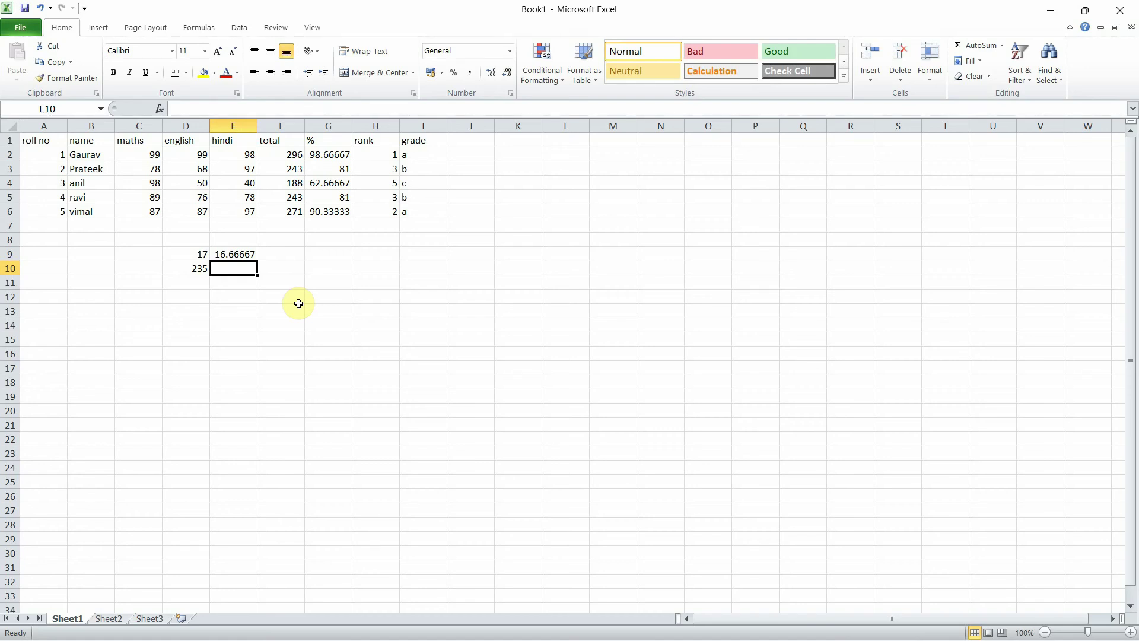
- Put =D4/H4 in E10, dividing the english mark by the rank to give 10
text(=)
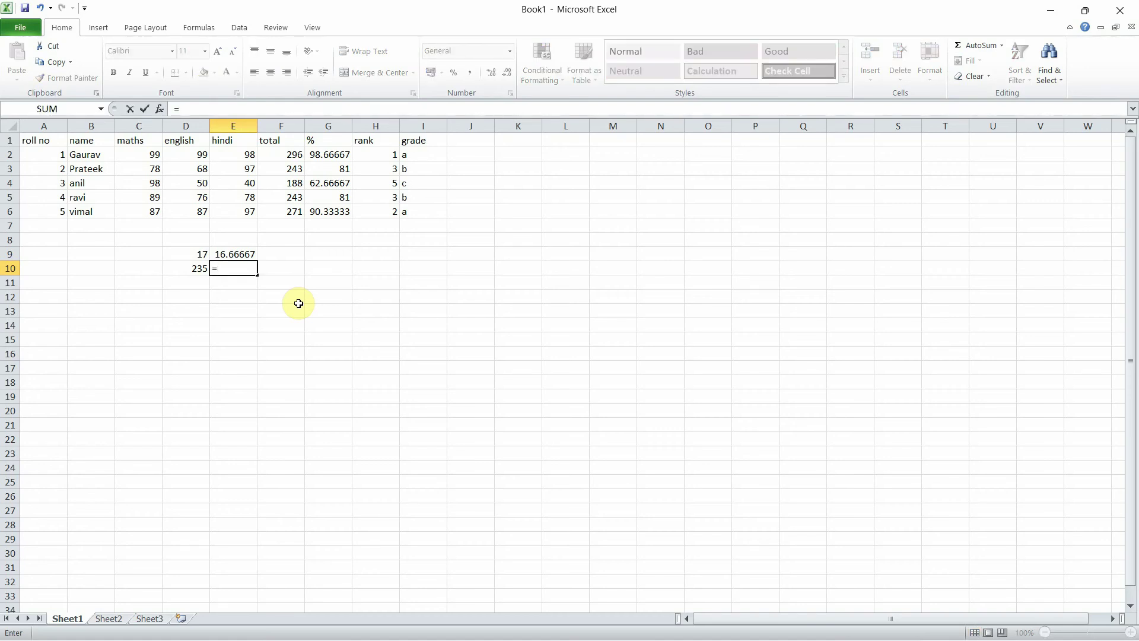
click(185, 182)
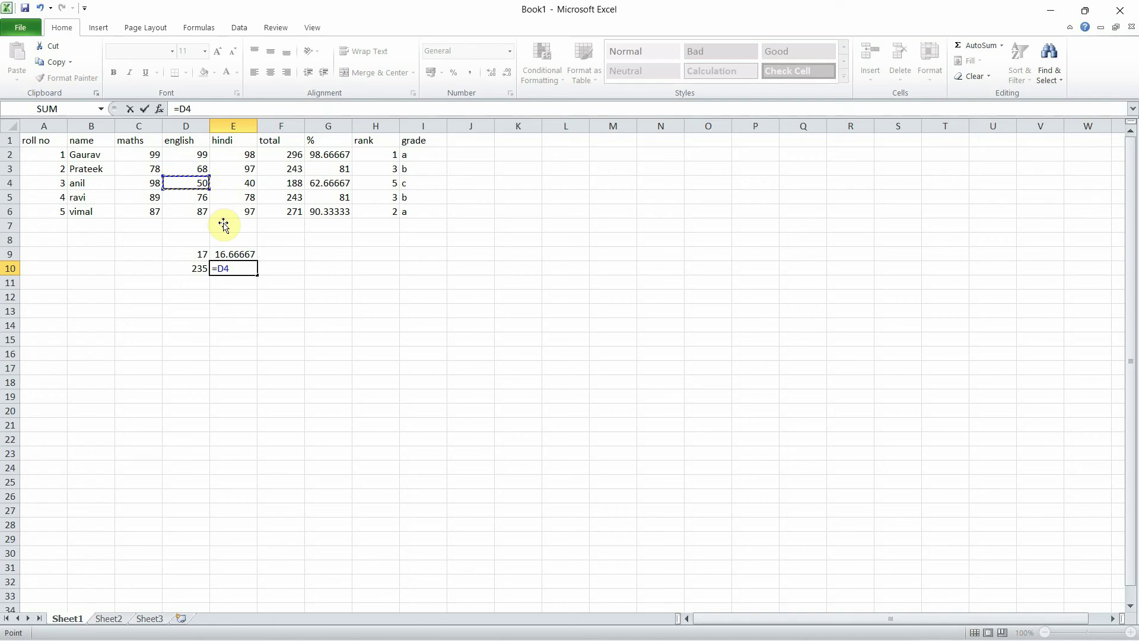
text(/)
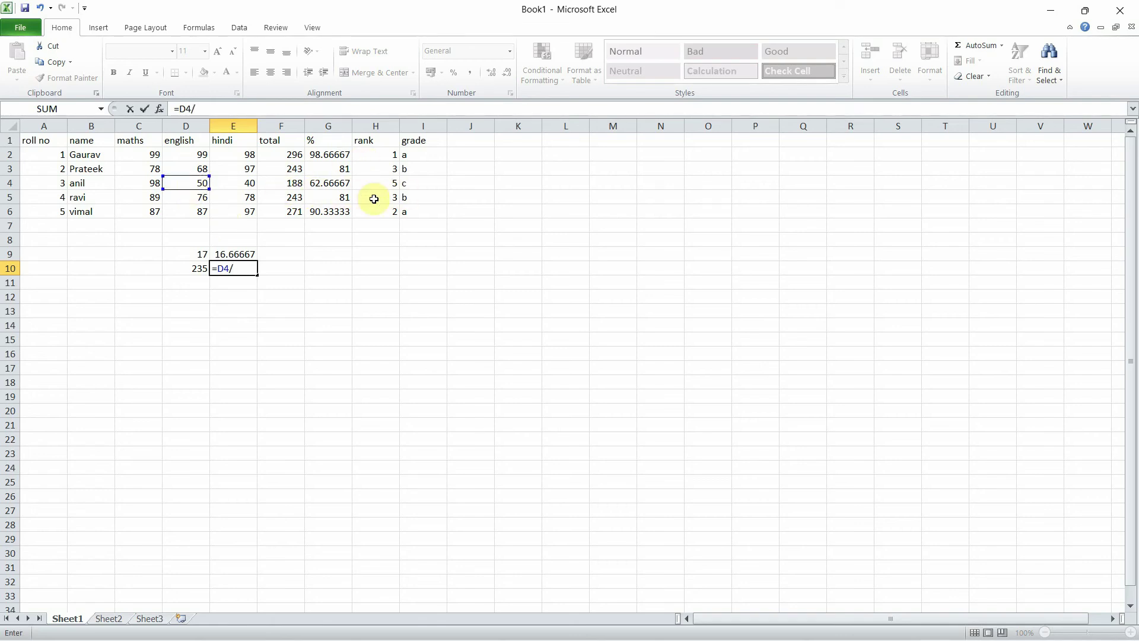
click(374, 184)
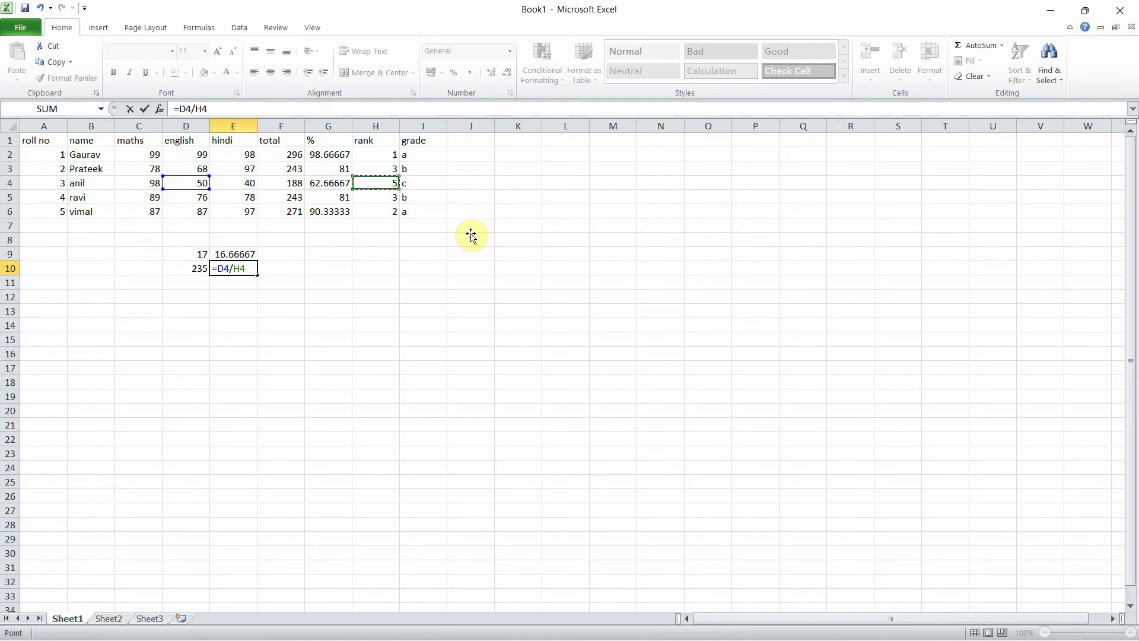
key(Return)
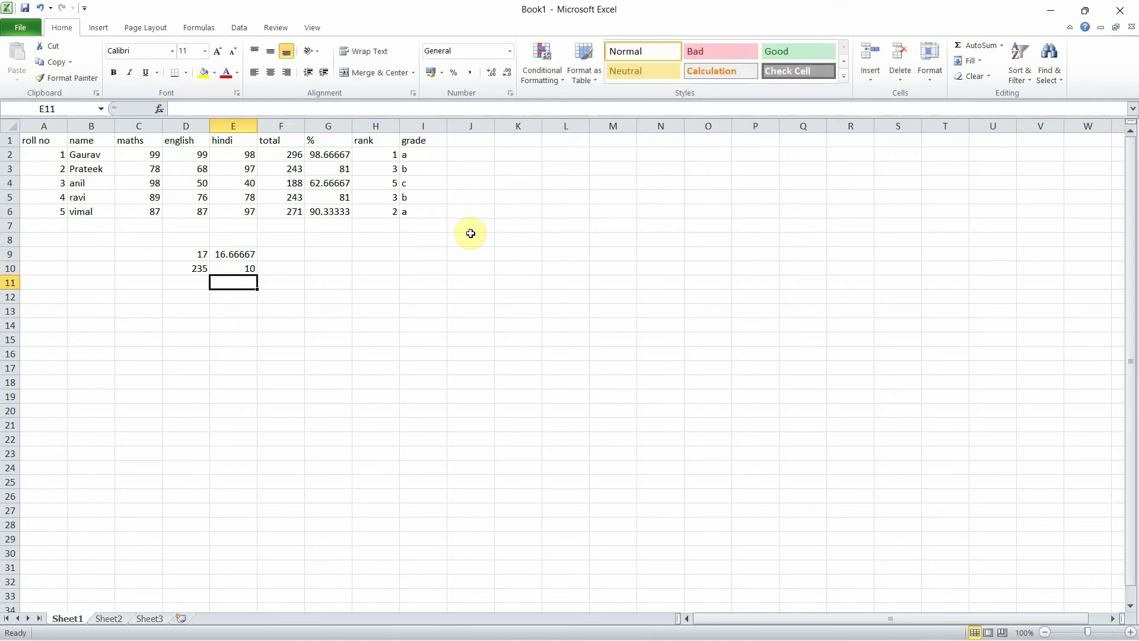
key(Up)
key(Right)
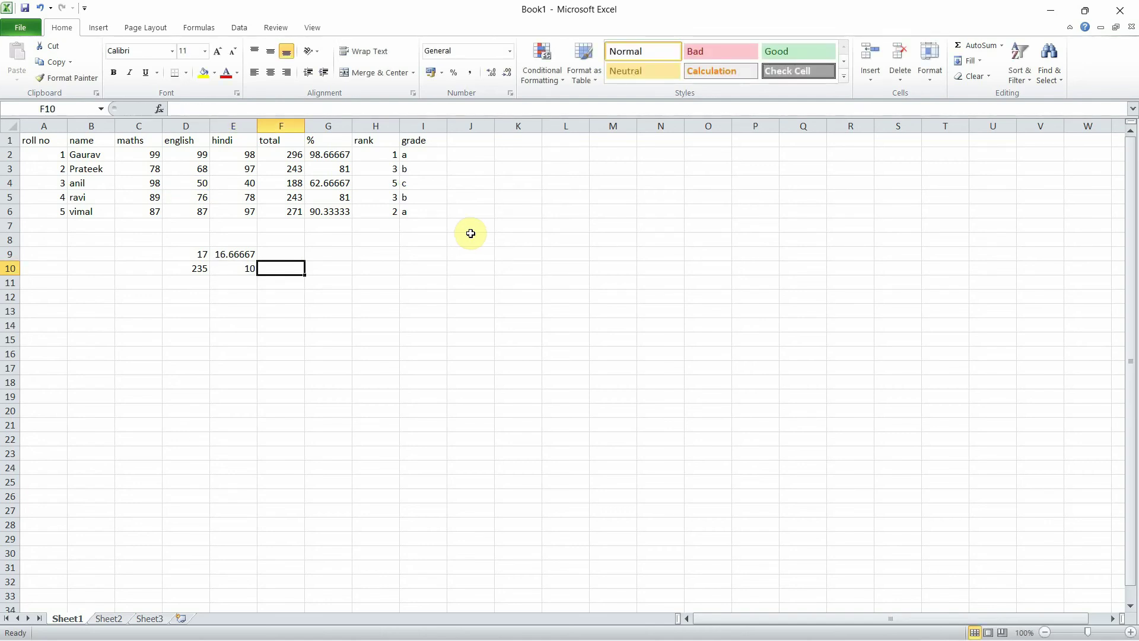
- Enter =D3*D6 in F10 (5916) and =53*5 in F11 (265)
text(=)
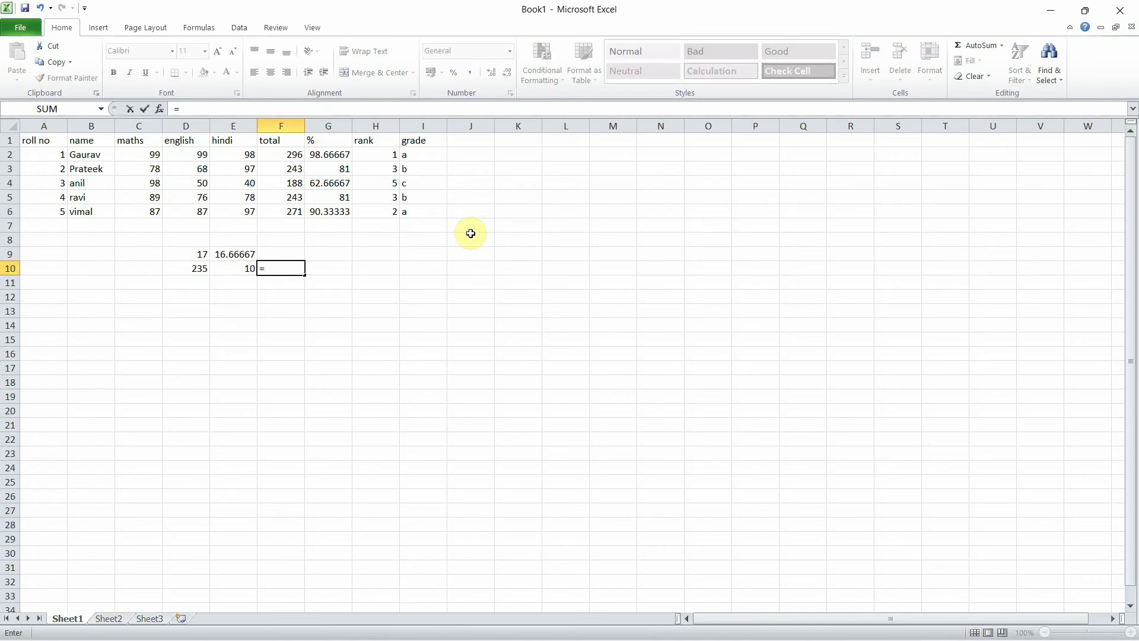
click(205, 169)
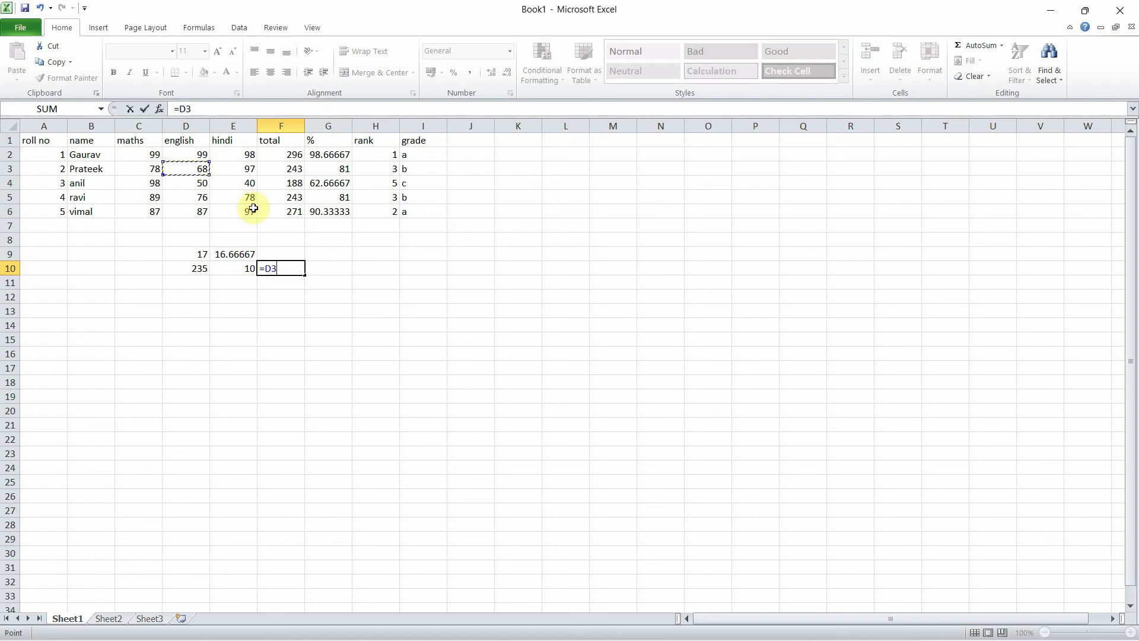
text(*)
click(203, 212)
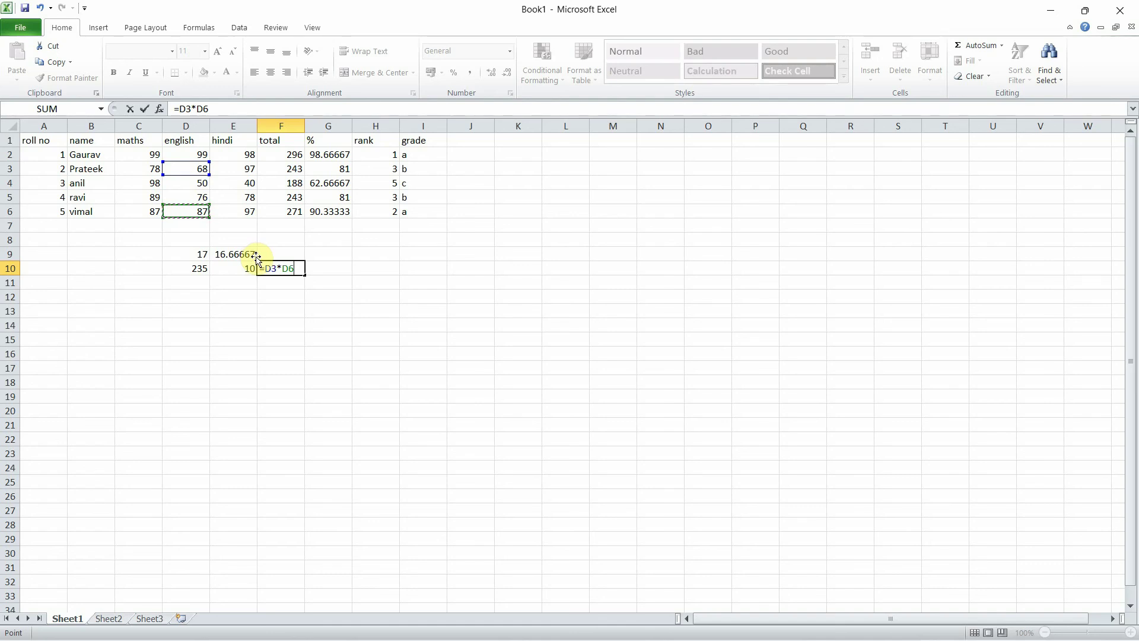
key(Return)
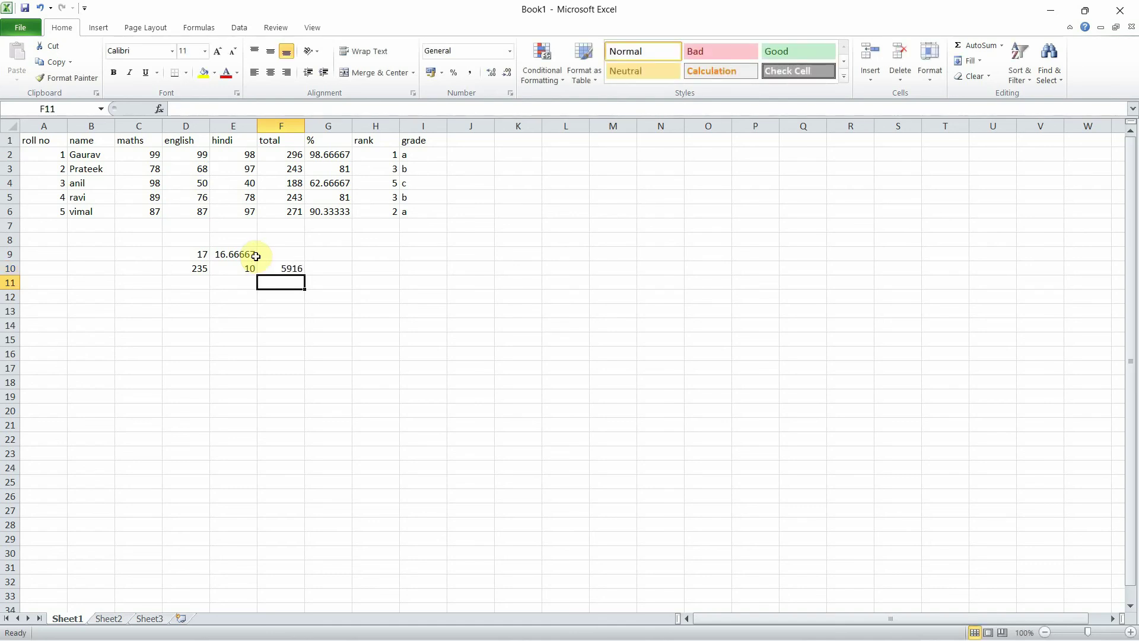
text(=53)
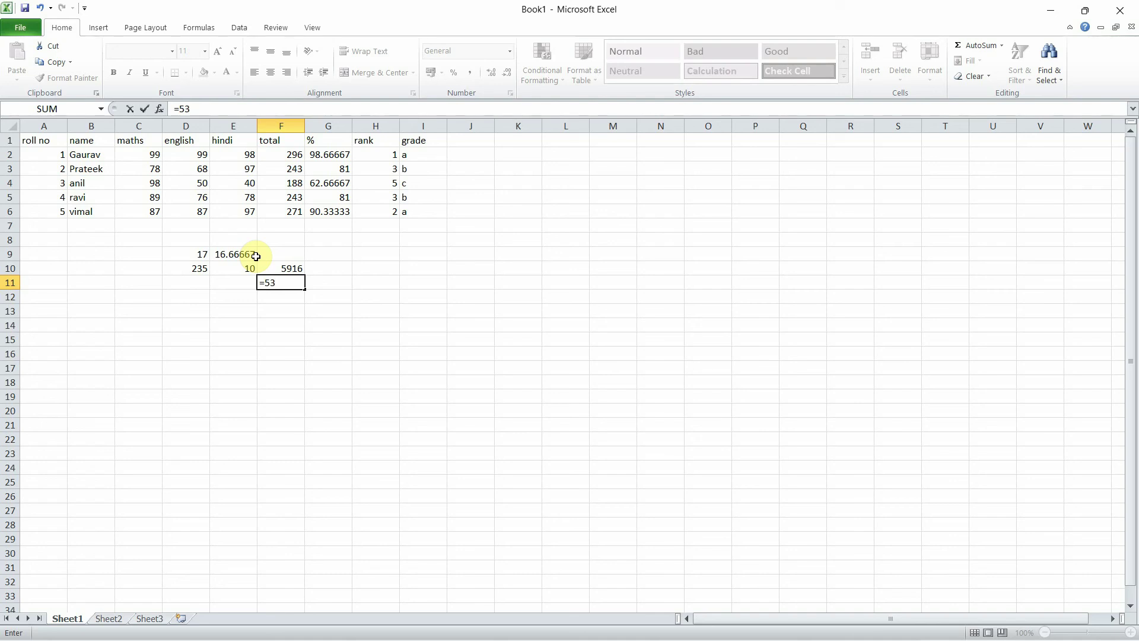
text(*5)
key(Return)
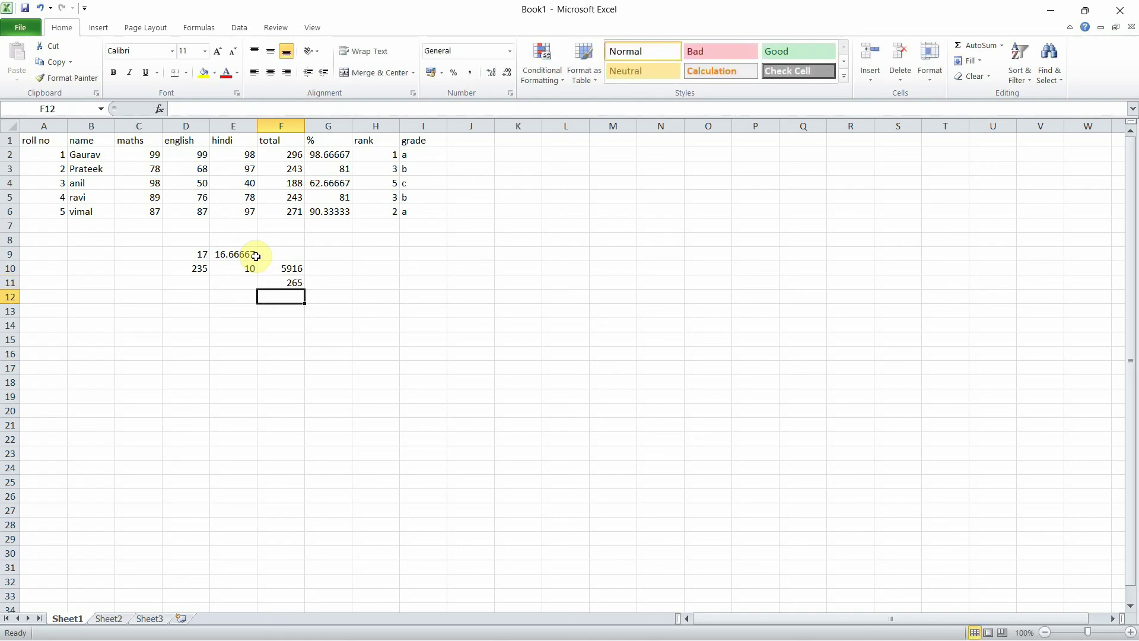
- Enter =D4-C3 in H12 (-28) and =40-30 in H13 (10)
key(Right)
key(Right)
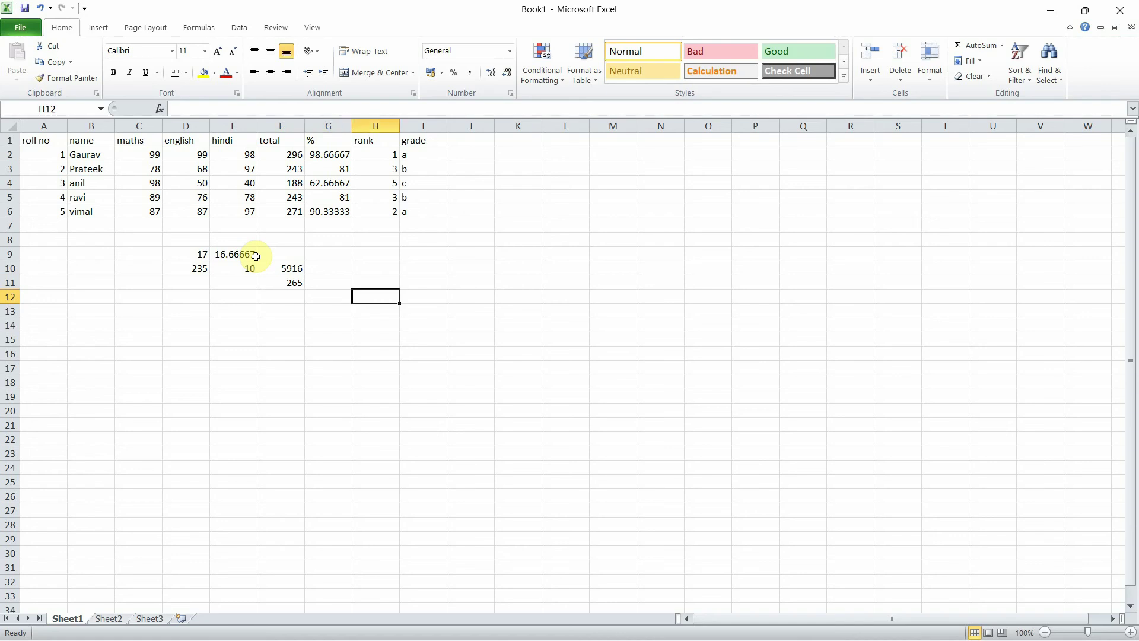
text(=)
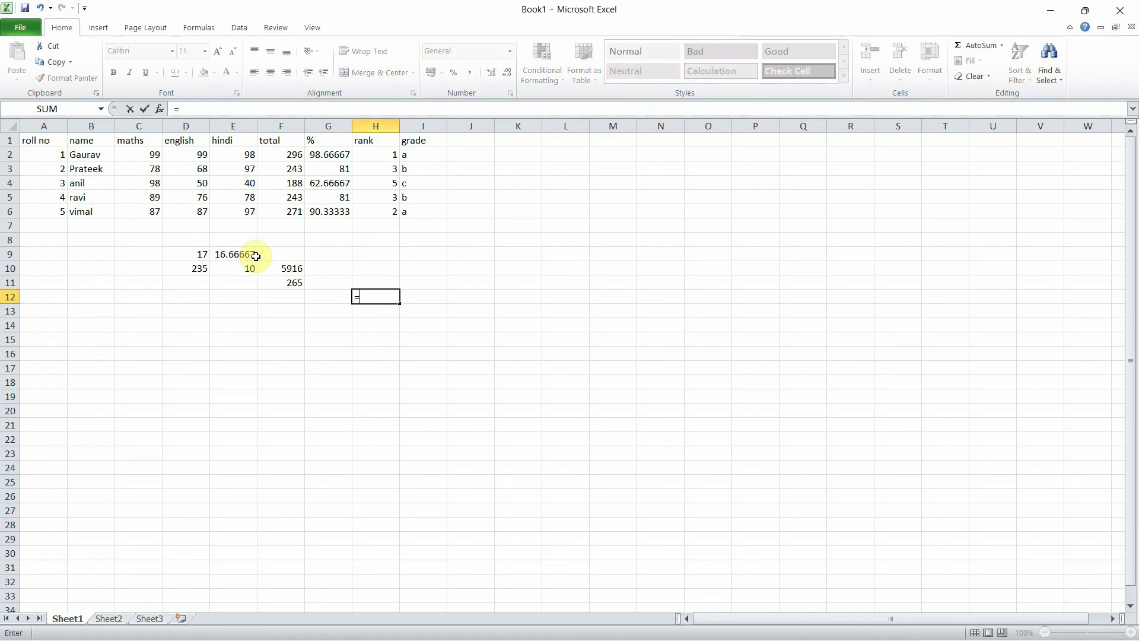
click(188, 183)
text(-)
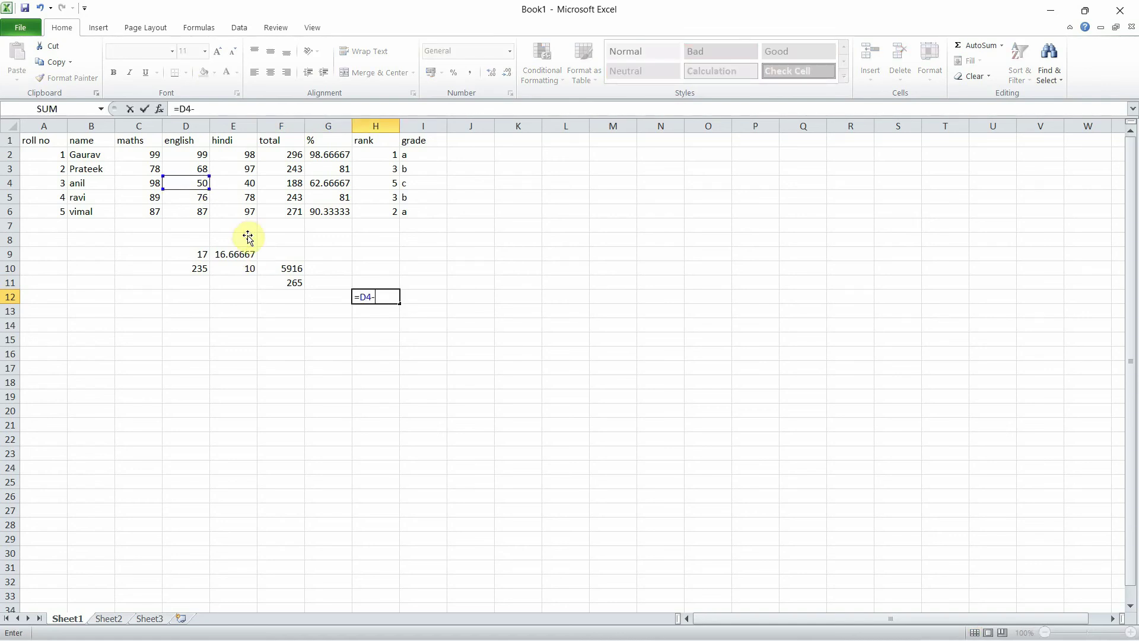
click(141, 165)
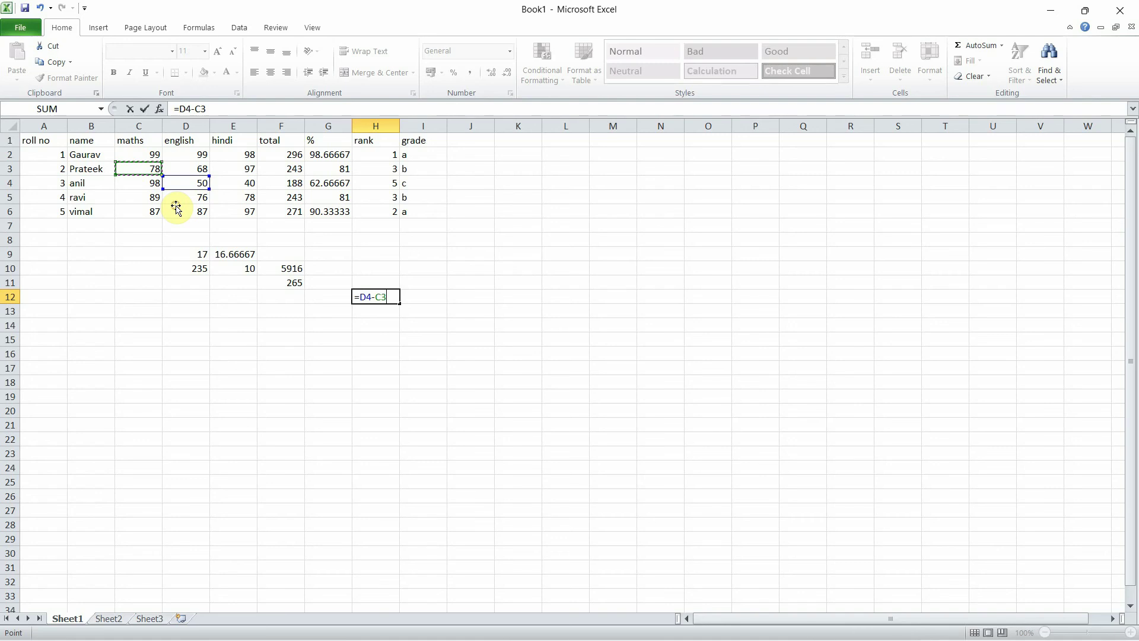
key(Return)
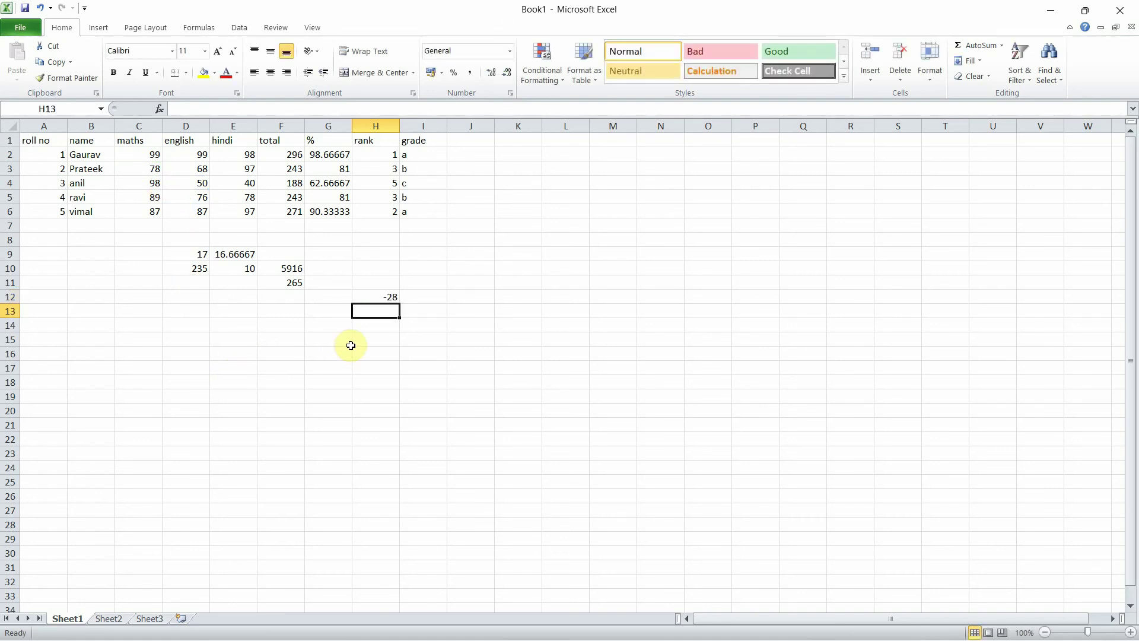
text(=40)
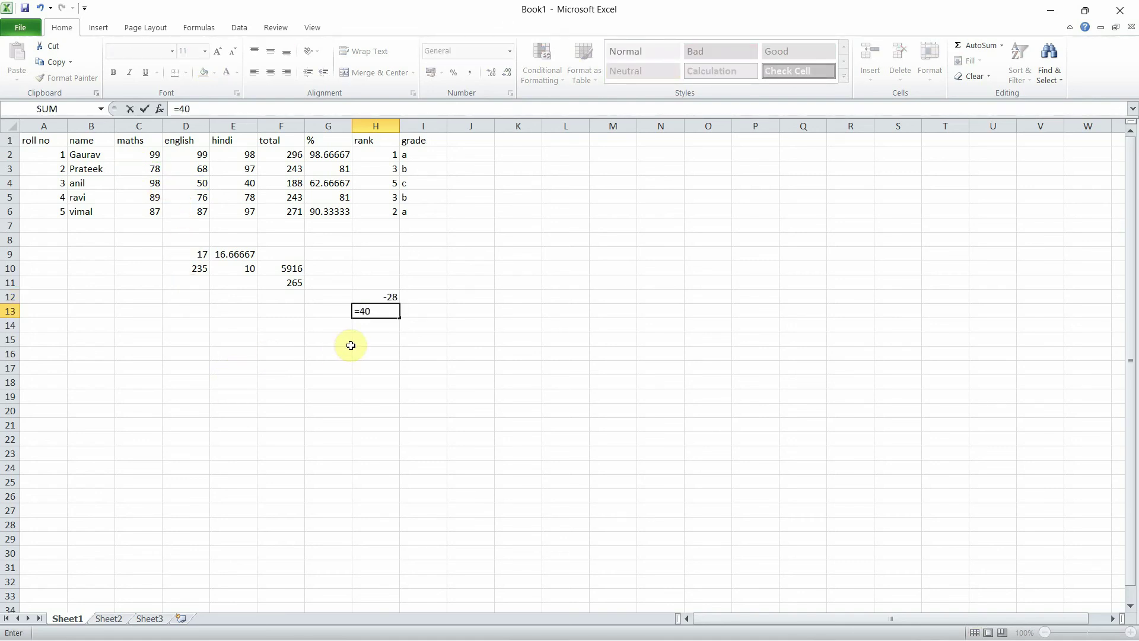
text(-30)
key(Return)
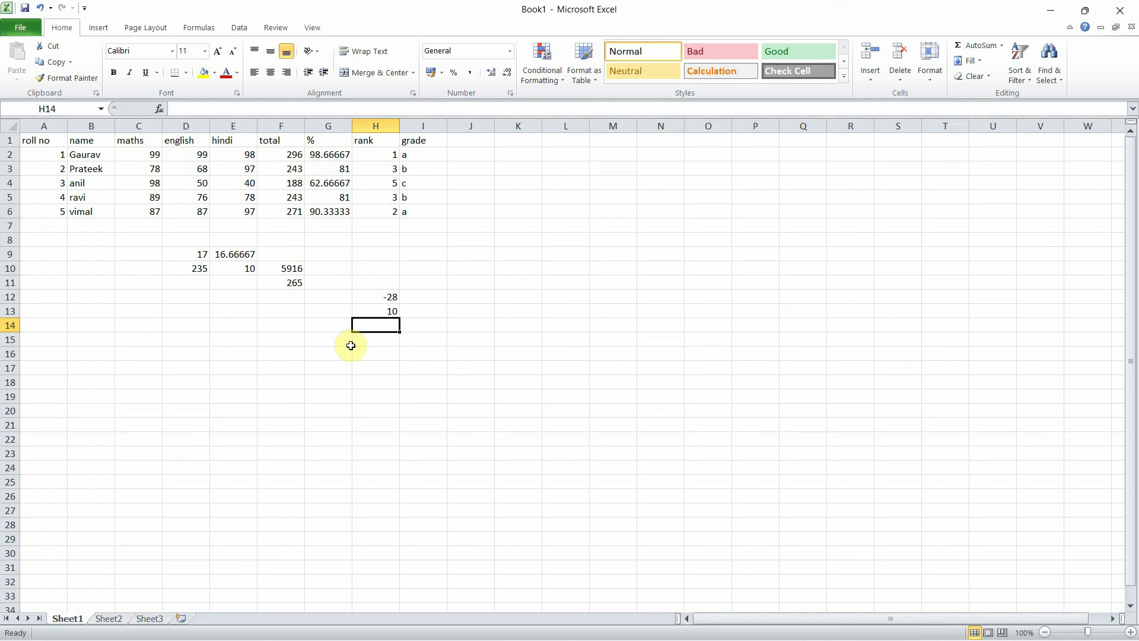
- Enter =PRODUCT(23,5) in F12 to show 115
click(291, 298)
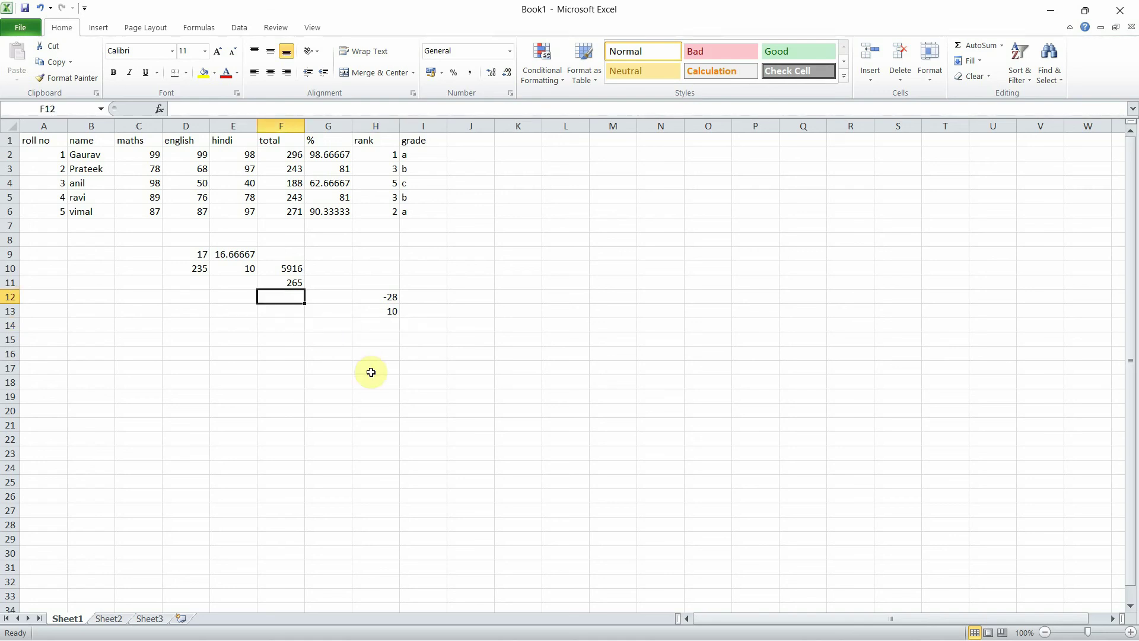
text(=pro)
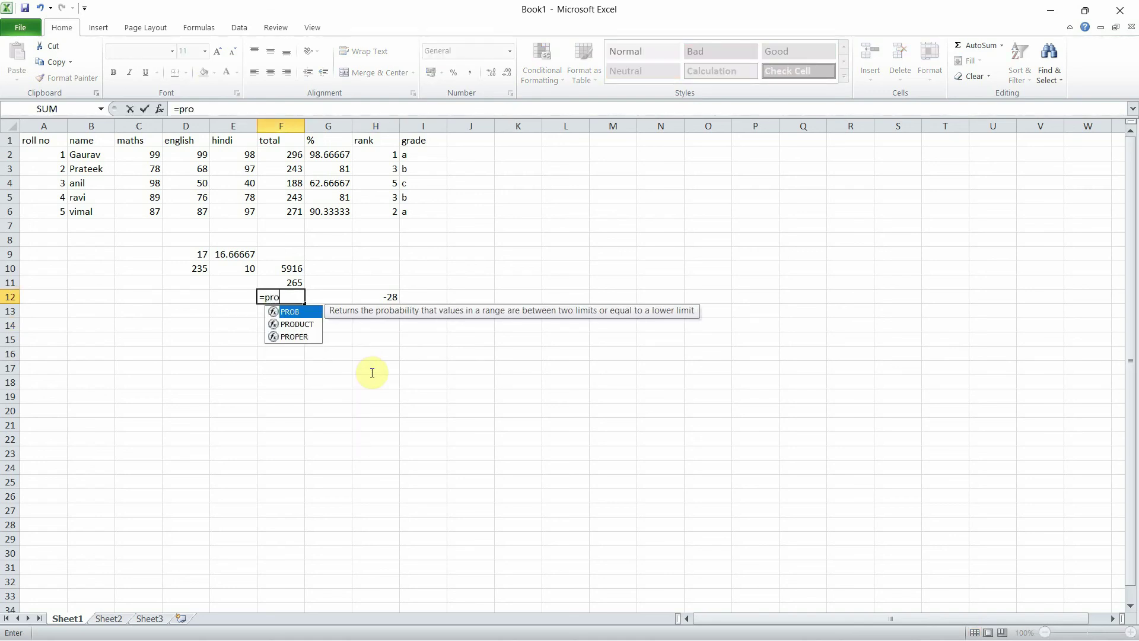
text(duct)
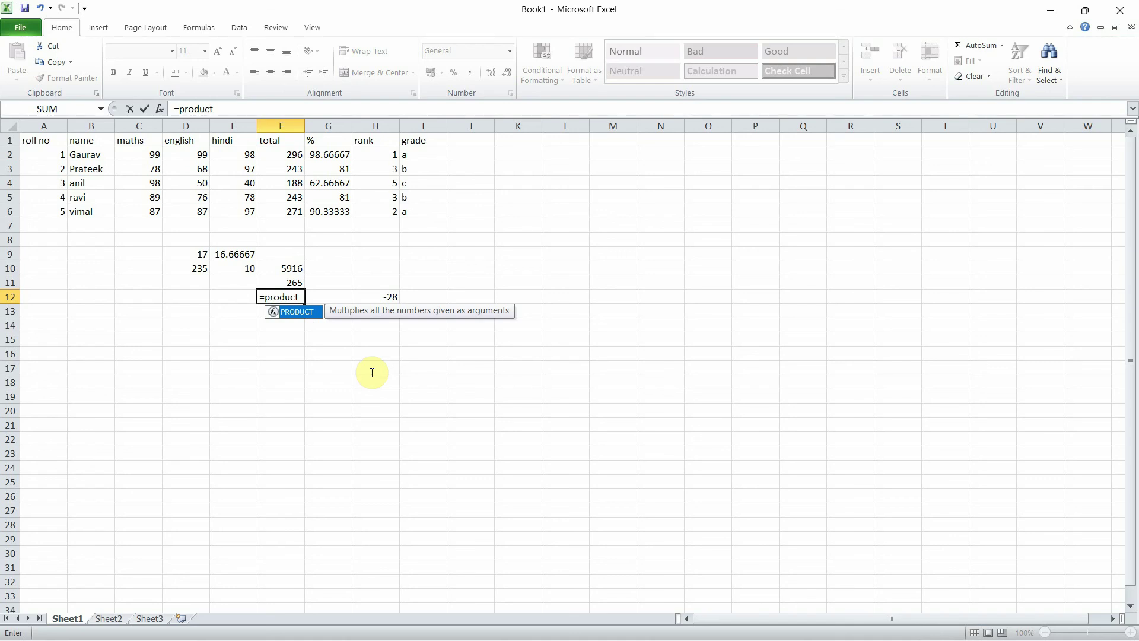
text((23,5)
key(Return)
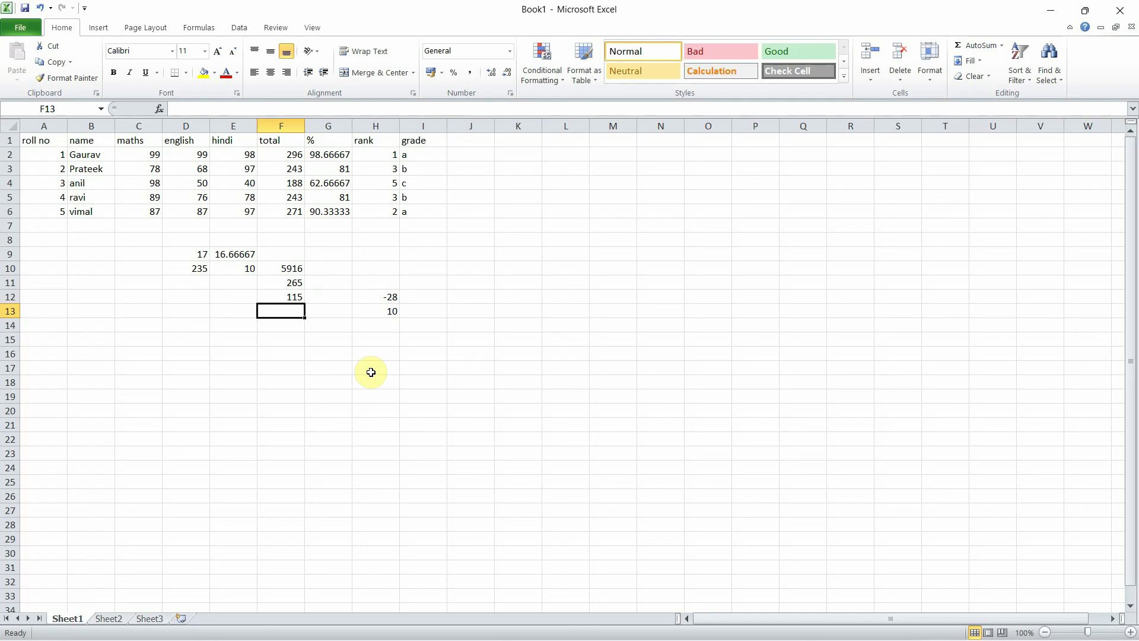